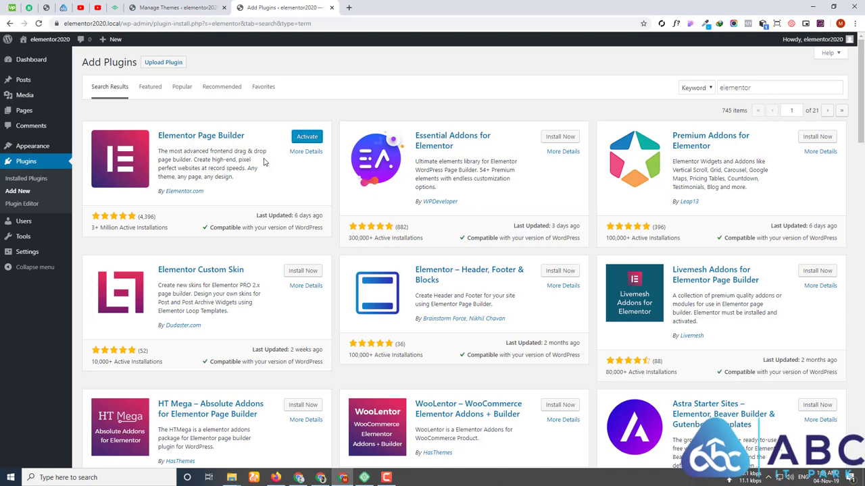
# Activate the Elementor Page Builder plugin and preview its Getting Started overview video, including on YouTube.
pyautogui.click(312, 137)
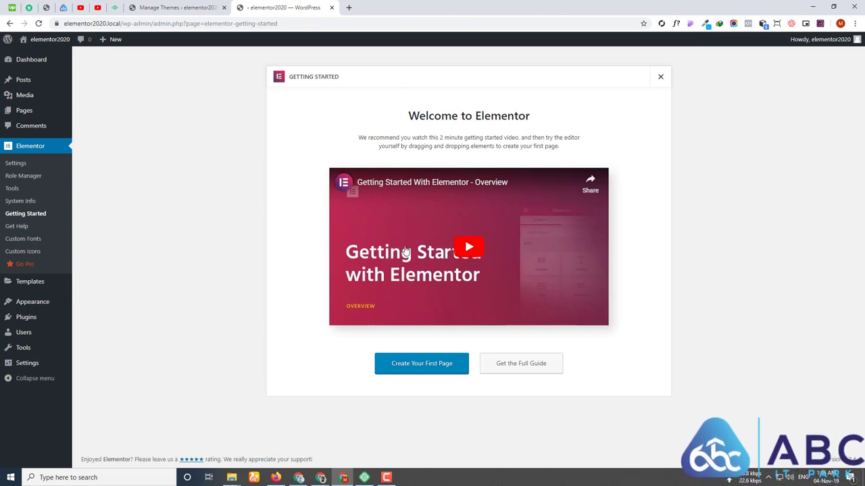
pyautogui.click(475, 253)
pyautogui.click(345, 317)
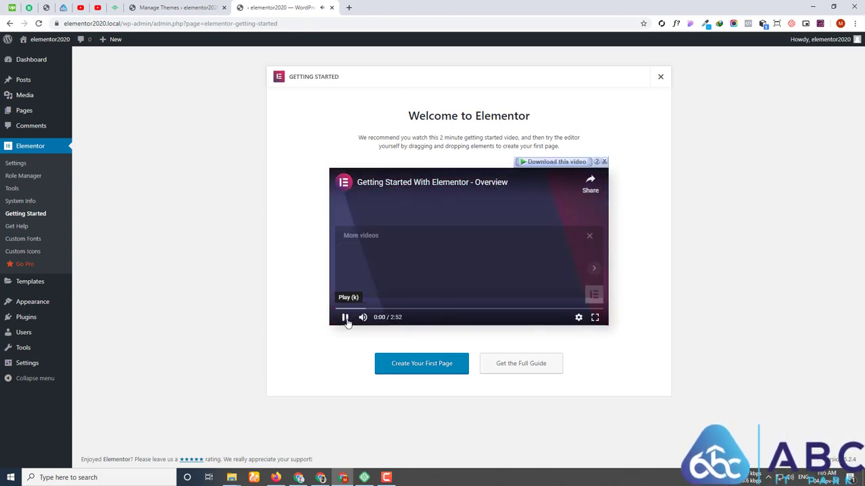
pyautogui.click(590, 237)
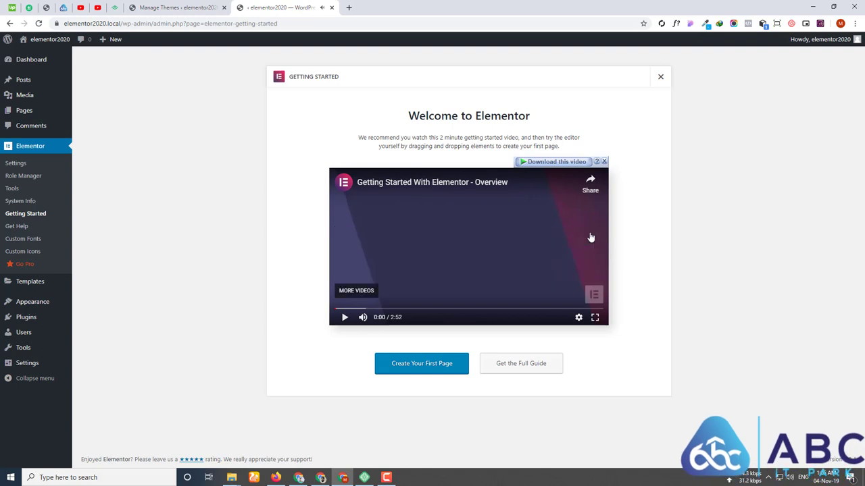
pyautogui.click(390, 186)
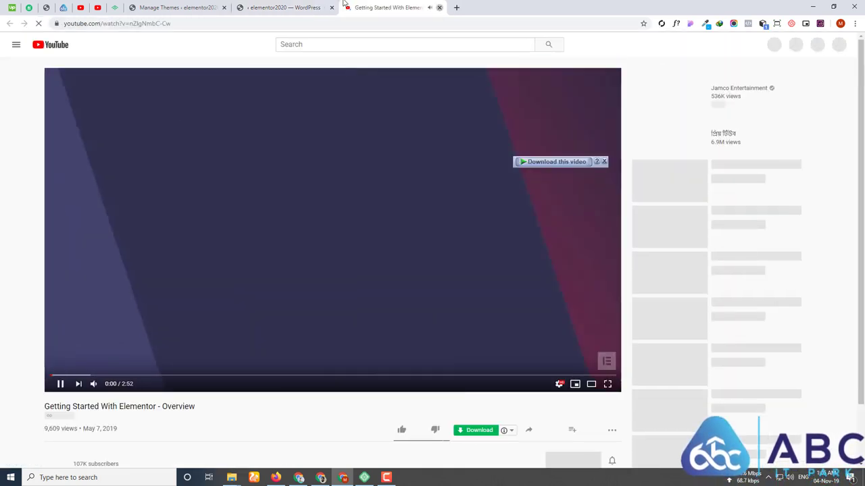
pyautogui.click(436, 8)
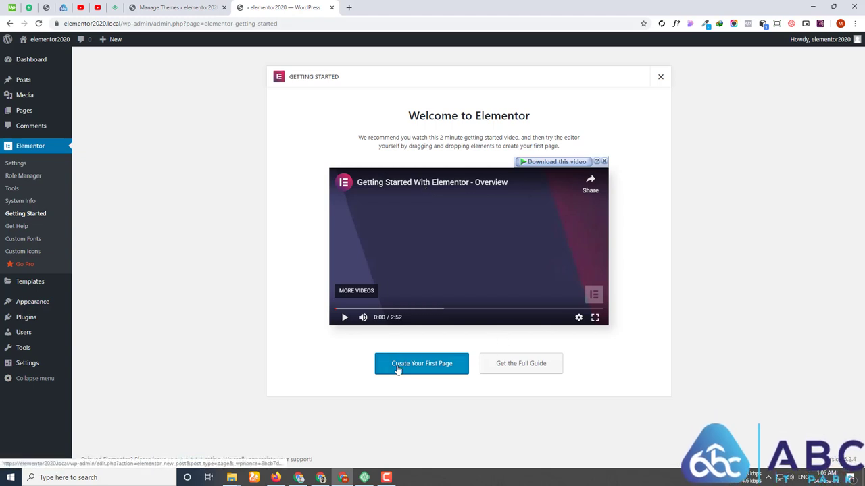
# Open Elementor's full getting-started guide and look through its tutorial sections, dismissing the newsletter popup.
pyautogui.click(514, 369)
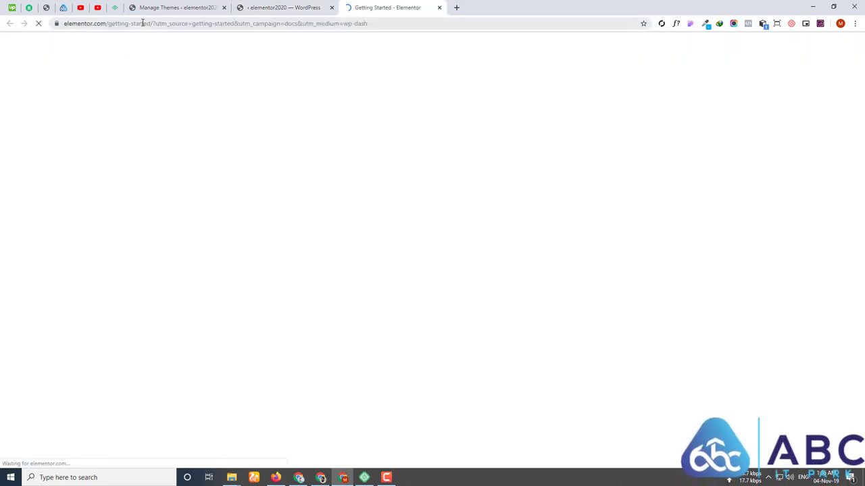
pyautogui.scroll(-15, 391, 264)
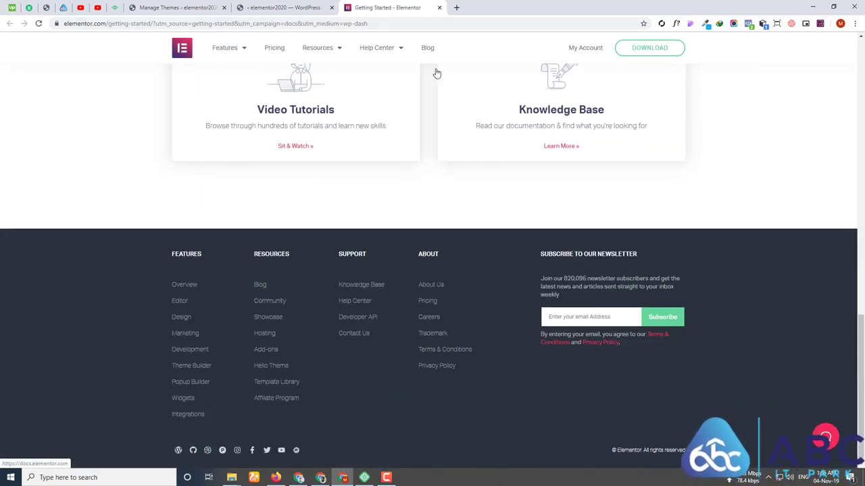
pyautogui.scroll(8, 290, 177)
pyautogui.scroll(5, 290, 177)
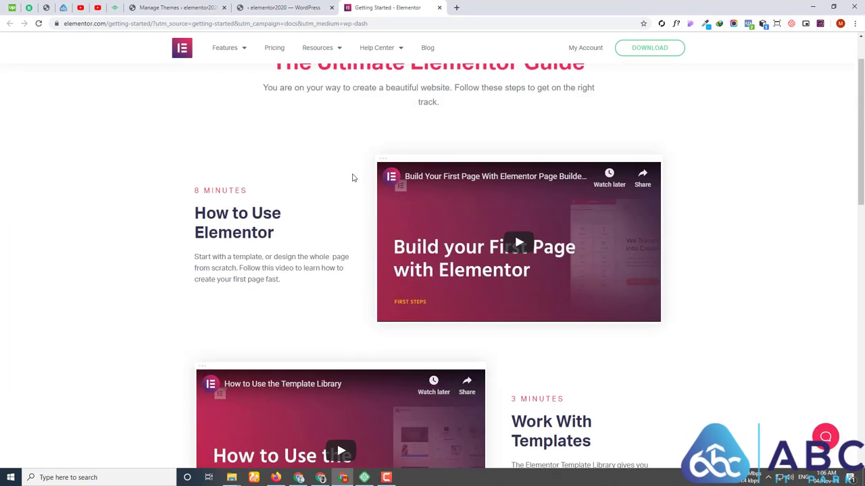
pyautogui.scroll(-12, 458, 140)
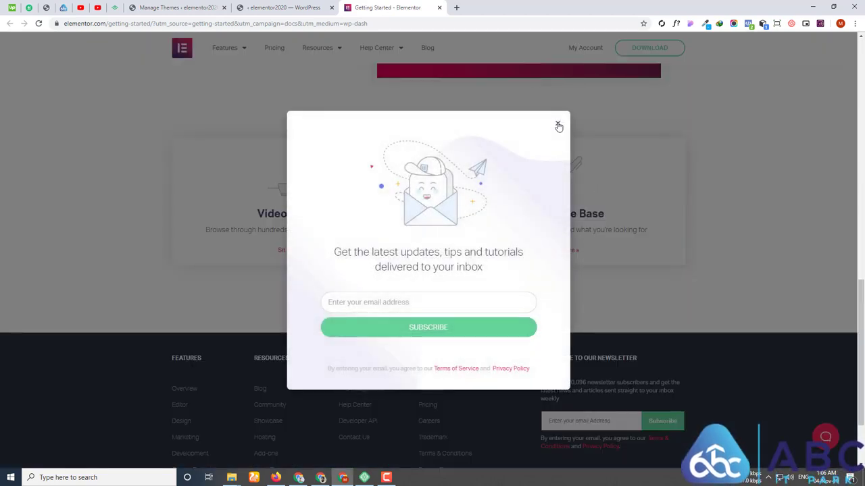
pyautogui.click(558, 126)
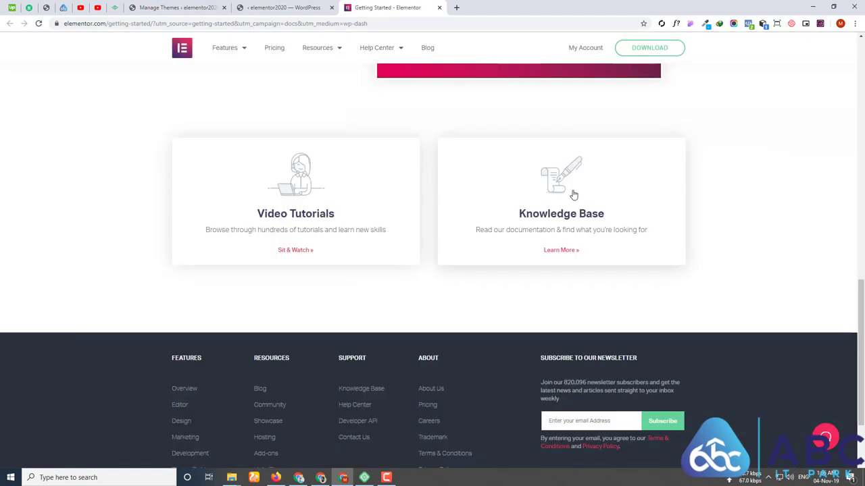
# Browse the documentation categories in Elementor's Knowledge Base and view Elementor's YouTube channel of video tutorials.
pyautogui.click(574, 195)
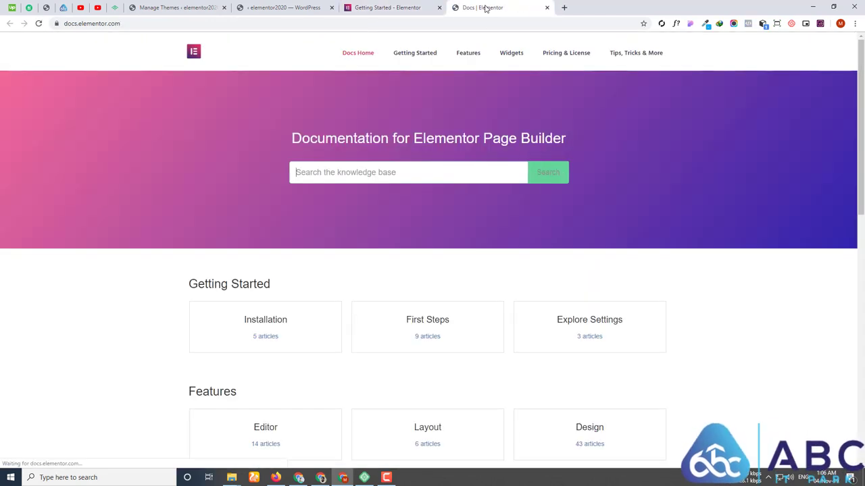
pyautogui.scroll(-4, 309, 261)
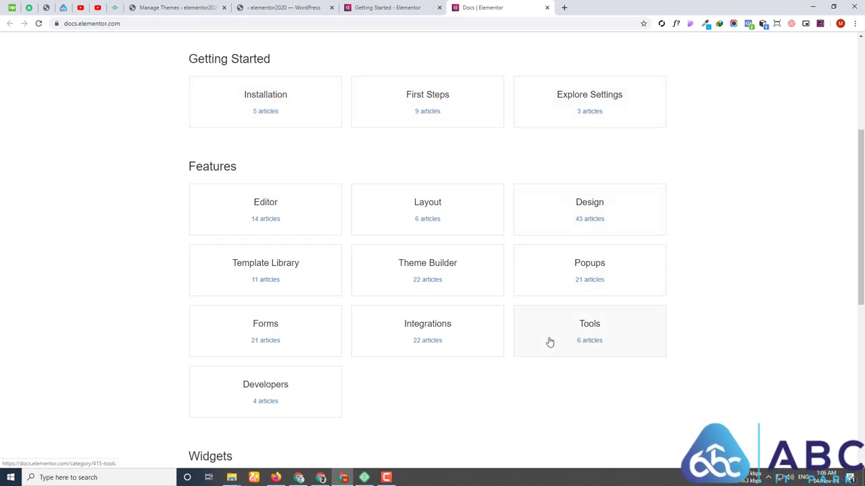
pyautogui.scroll(-3, 266, 361)
pyautogui.scroll(-3, 217, 346)
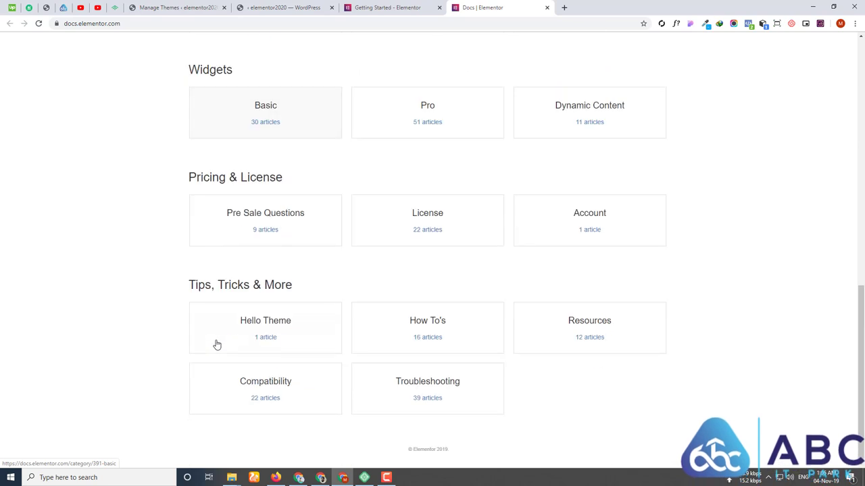
pyautogui.click(382, 7)
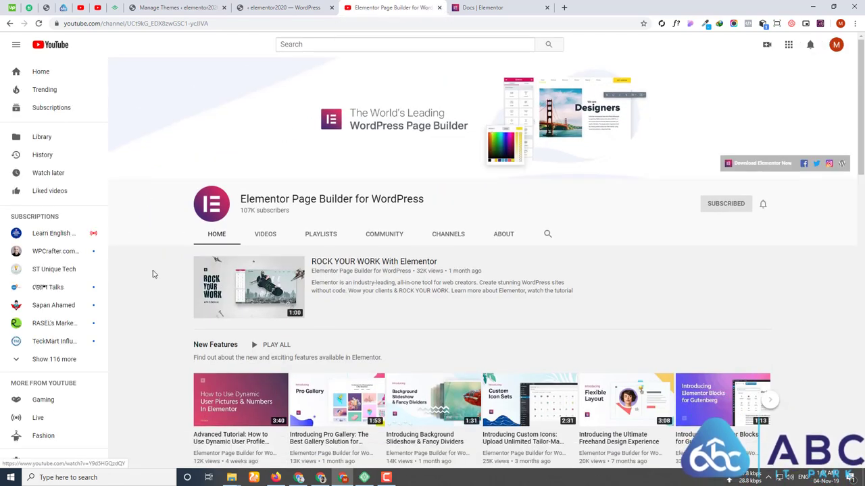
# Dismiss the Getting Started screen in WordPress and open the Elementor settings, closing the YouTube and documentation pages.
pyautogui.click(275, 6)
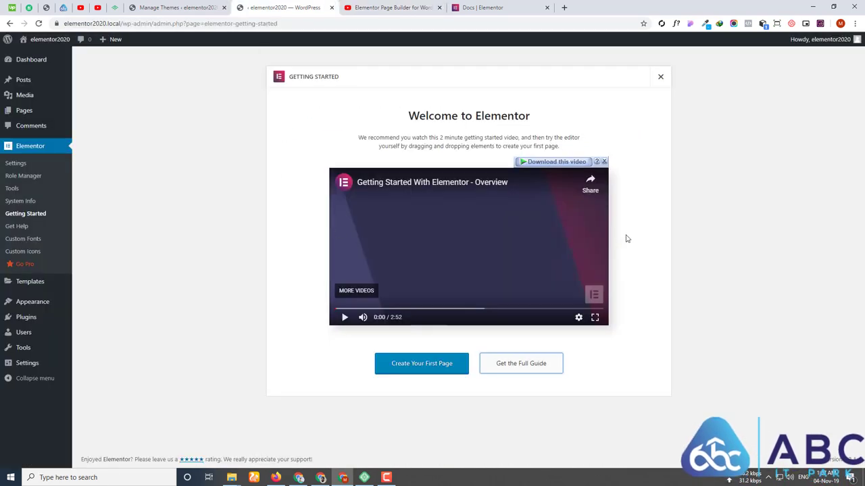
pyautogui.click(662, 78)
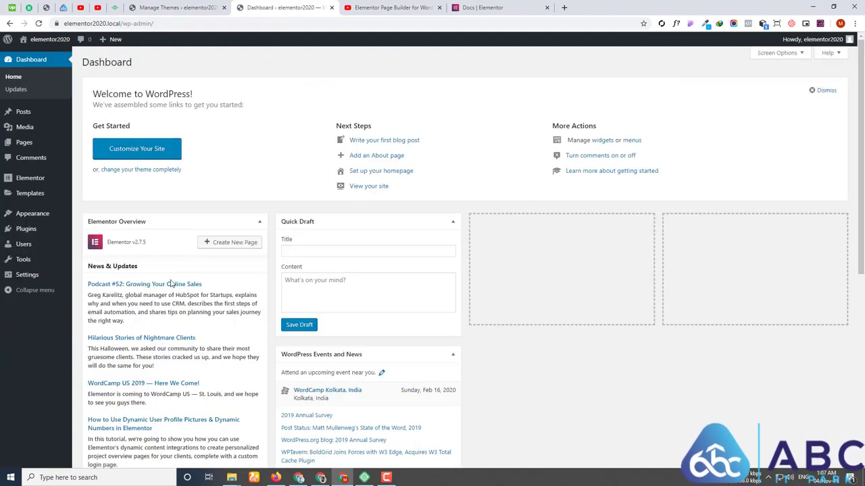
pyautogui.moveTo(31, 185)
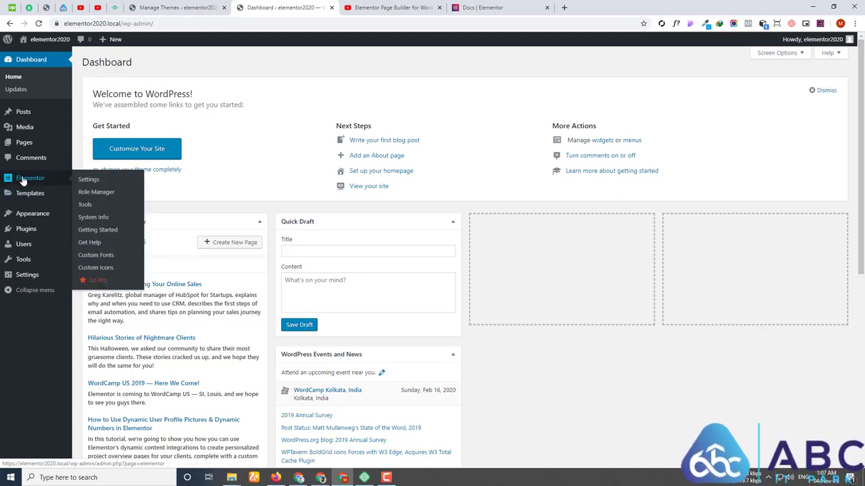
pyautogui.click(86, 180)
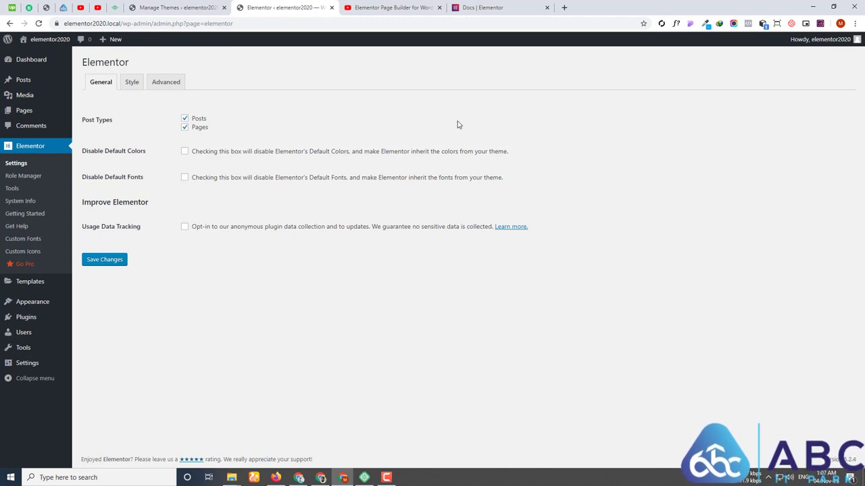
pyautogui.click(439, 8)
pyautogui.click(439, 8)
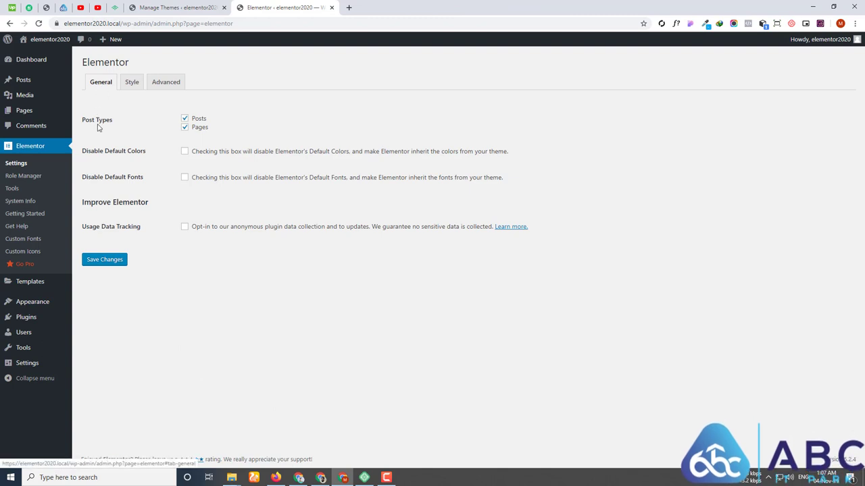
# Review Elementor's Style and Advanced settings, and return to the General settings.
pyautogui.click(131, 83)
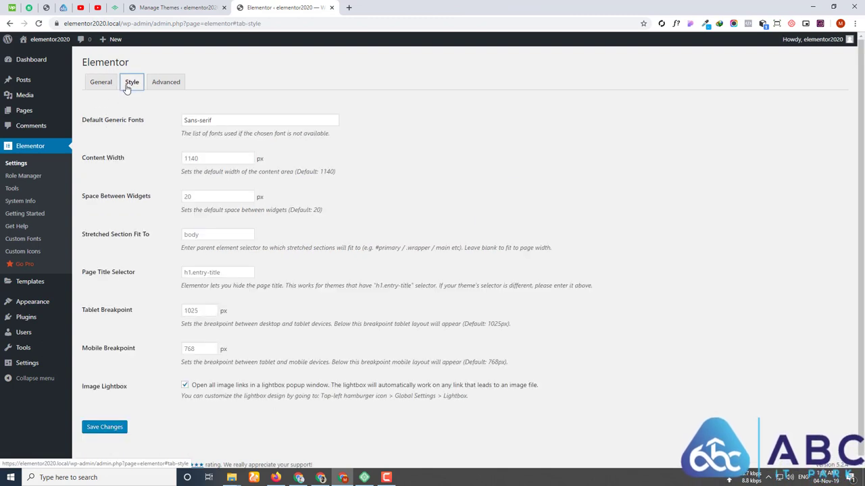
pyautogui.click(163, 82)
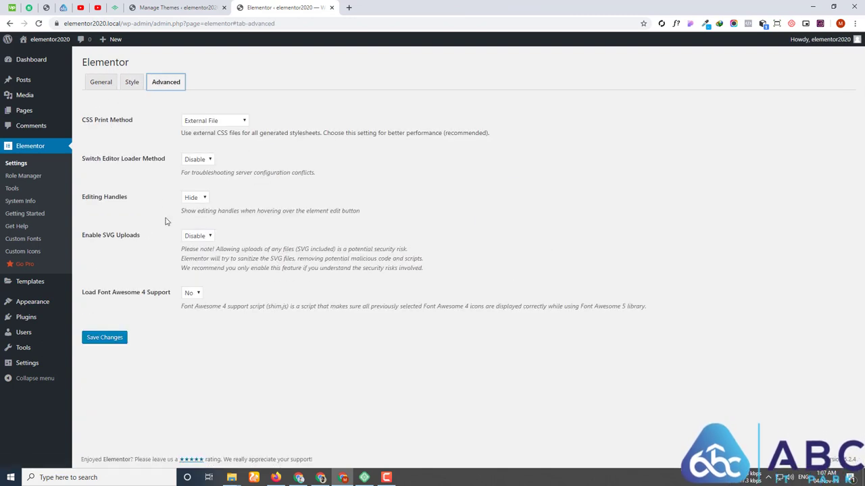
pyautogui.click(102, 84)
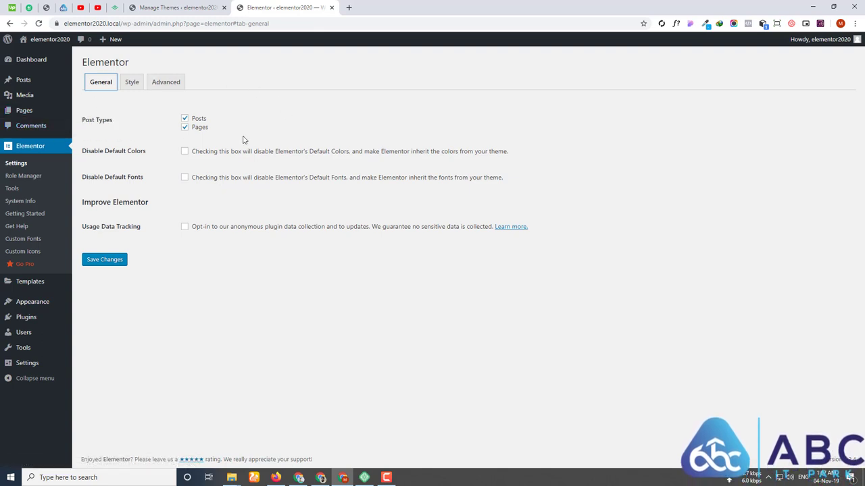
# Open a new post and a new page separately to check each editor for the Edit with Elementor option.
pyautogui.moveTo(37, 87)
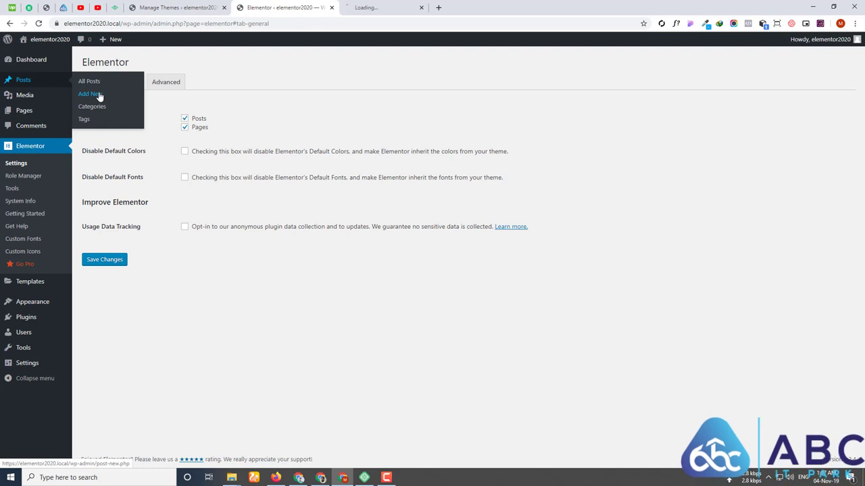
pyautogui.click(370, 8)
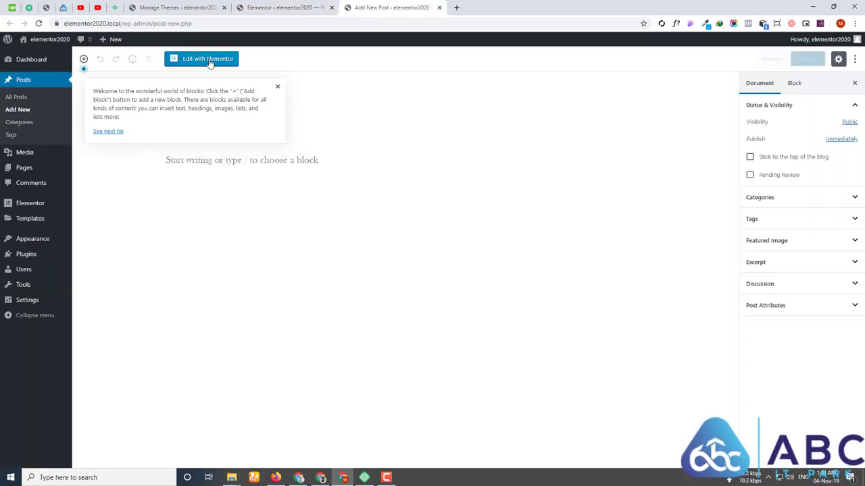
pyautogui.click(264, 5)
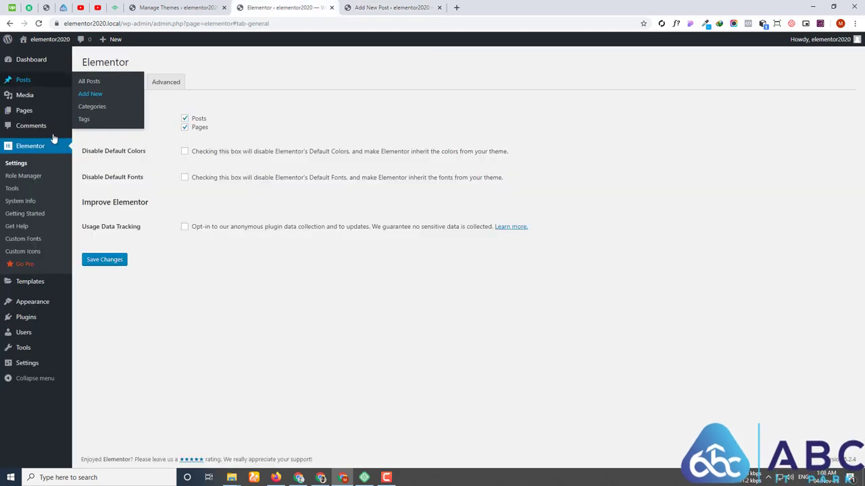
pyautogui.moveTo(41, 112)
pyautogui.middleClick(93, 129)
pyautogui.click(478, 6)
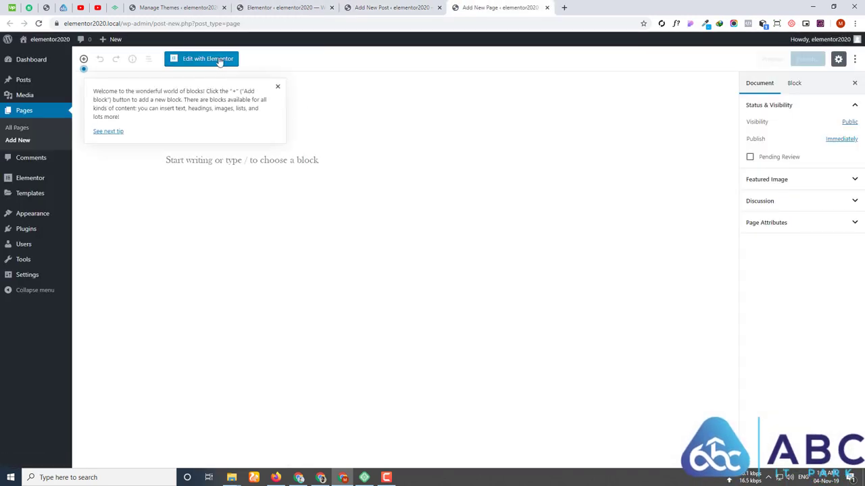
# Disable Elementor for the Posts and Pages post types, save the settings, and close the open post and page editors.
pyautogui.click(270, 5)
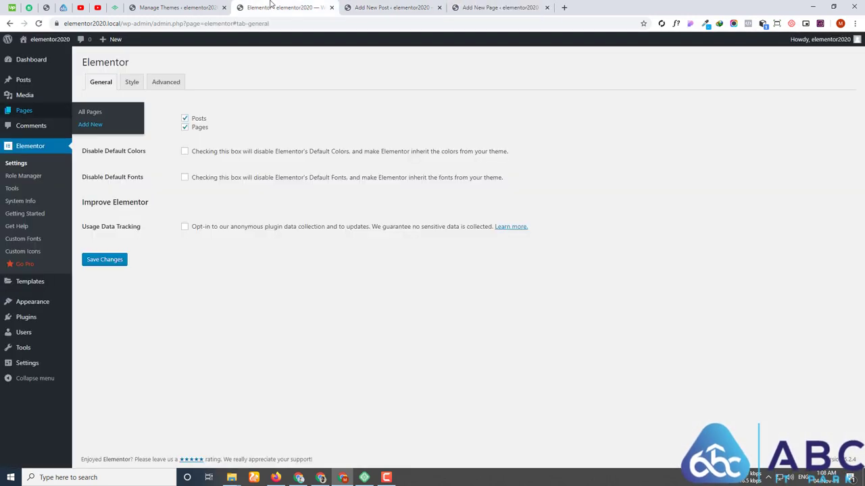
pyautogui.click(185, 119)
pyautogui.click(185, 128)
pyautogui.click(106, 266)
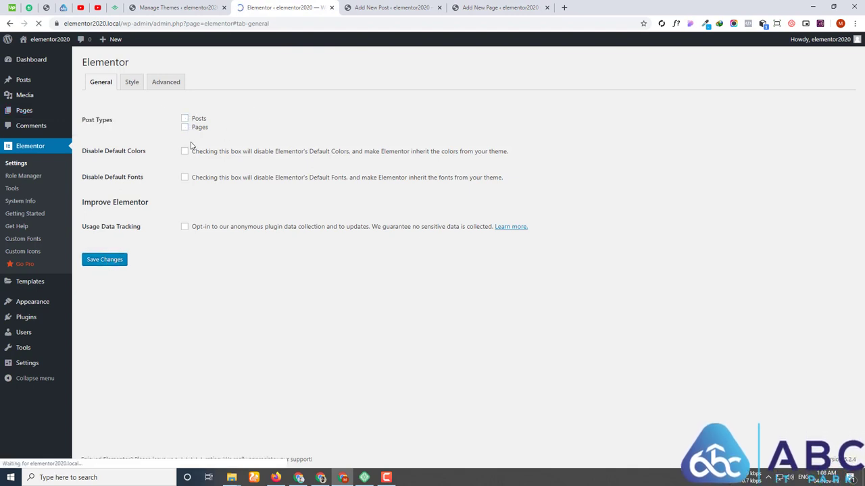
pyautogui.click(404, 8)
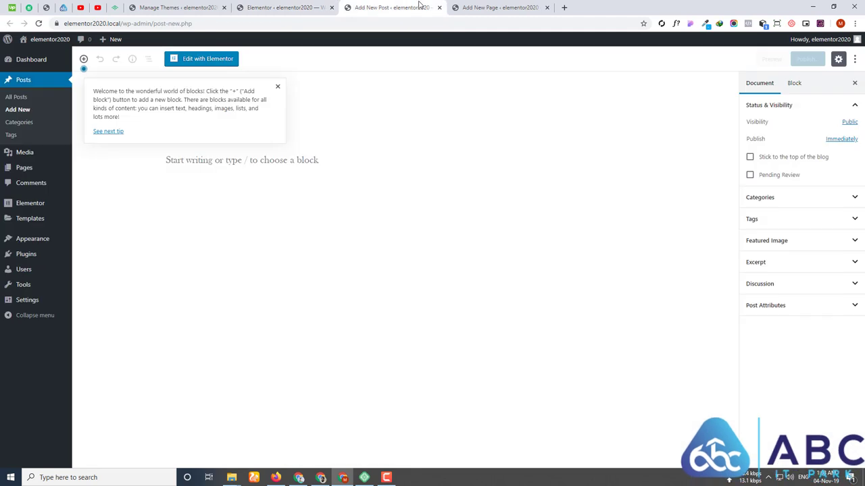
pyautogui.click(439, 8)
pyautogui.click(439, 8)
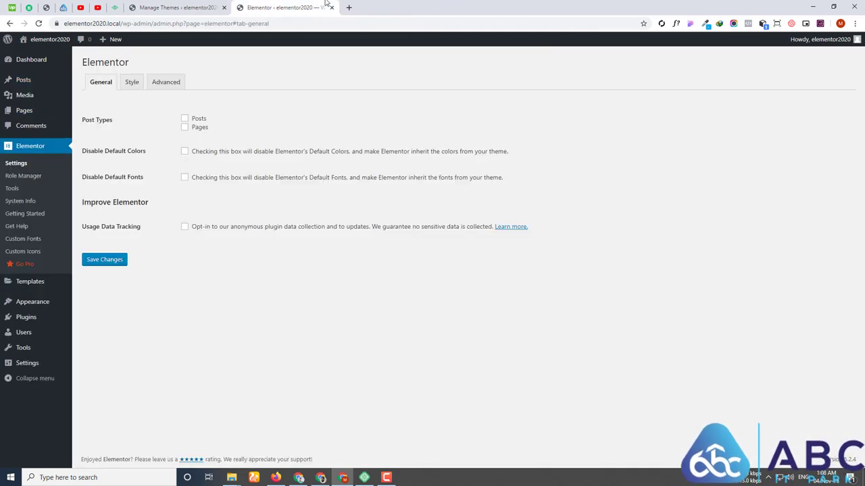
# Open a fresh new post and new page to recheck the Edit with Elementor option with both post types disabled.
pyautogui.moveTo(30, 82)
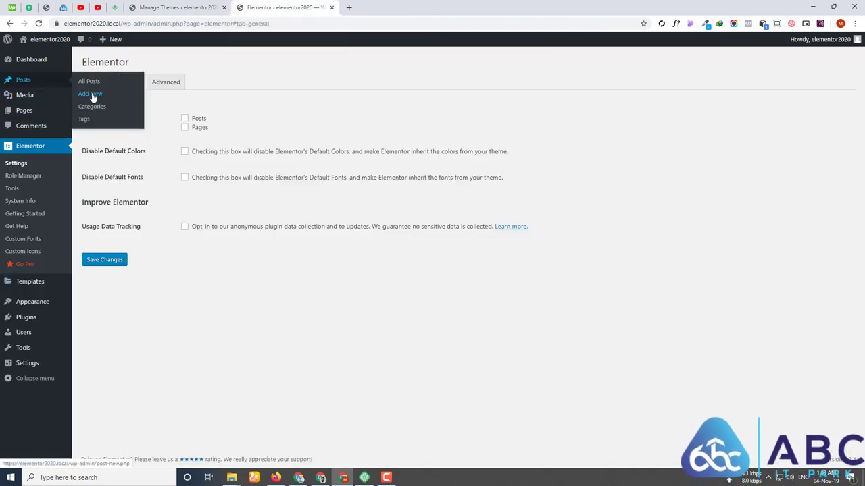
pyautogui.keyDown('ctrl'); pyautogui.keyDown('shift'); pyautogui.click(91, 96); pyautogui.keyUp('shift'); pyautogui.keyUp('ctrl')
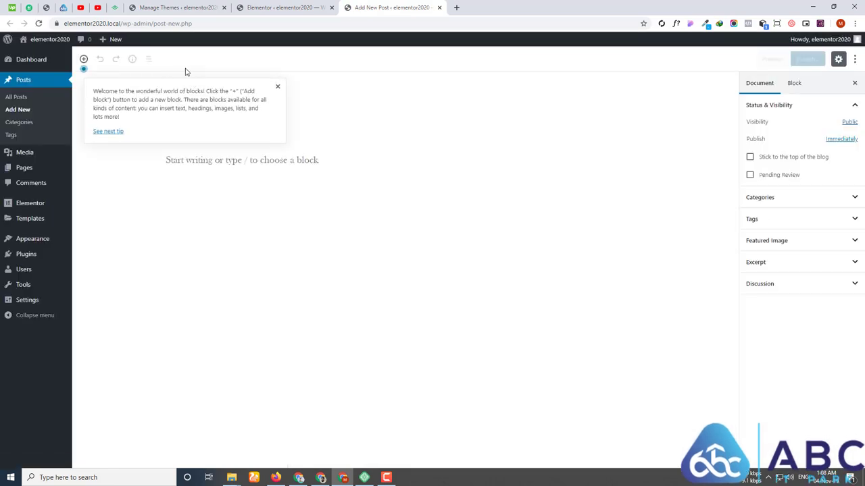
pyautogui.click(254, 6)
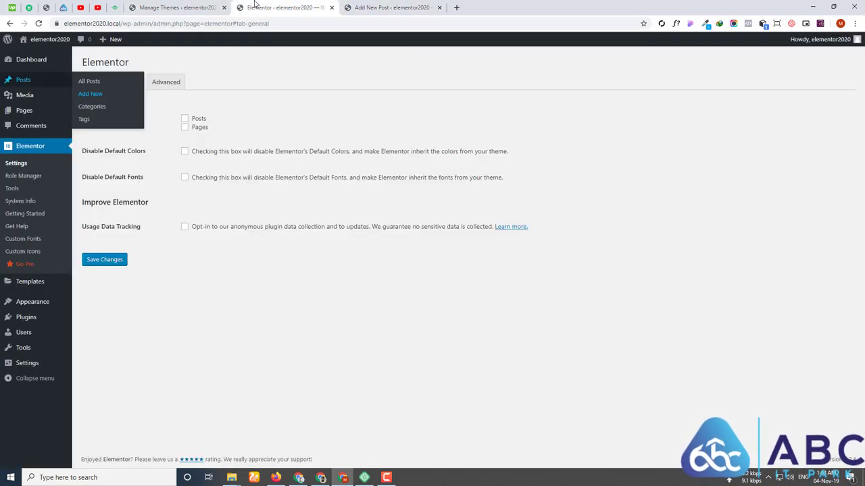
pyautogui.moveTo(27, 111)
pyautogui.keyDown('ctrl'); pyautogui.click(90, 124); pyautogui.keyUp('ctrl')
pyautogui.click(512, 8)
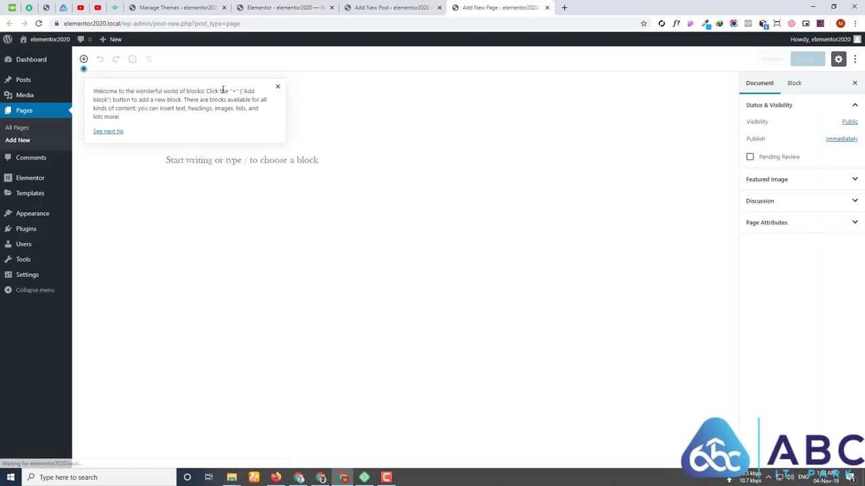
pyautogui.click(275, 87)
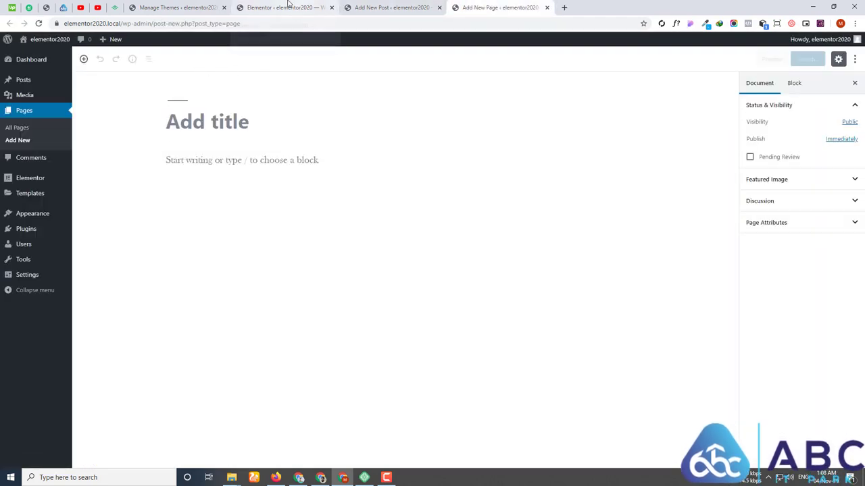
# Return to Elementor's General settings, re-enable the Posts and Pages post types, and save the changes.
pyautogui.click(269, 9)
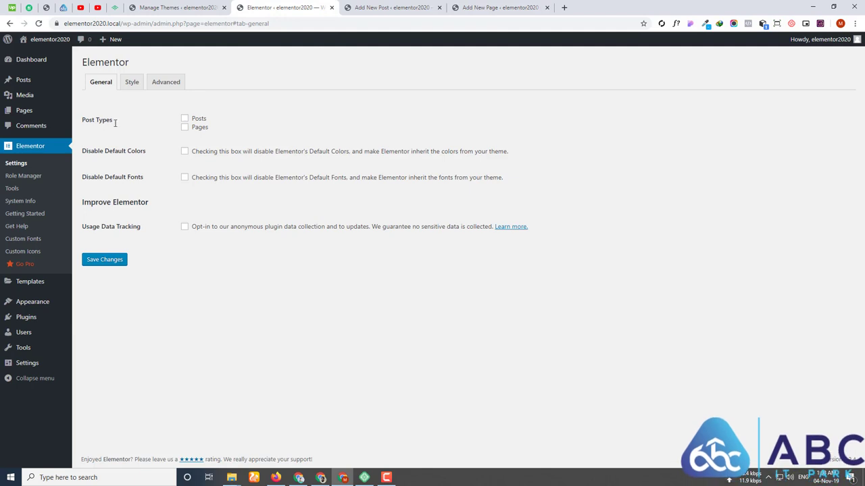
pyautogui.click(185, 120)
pyautogui.click(185, 127)
pyautogui.click(114, 262)
pyautogui.moveTo(39, 86)
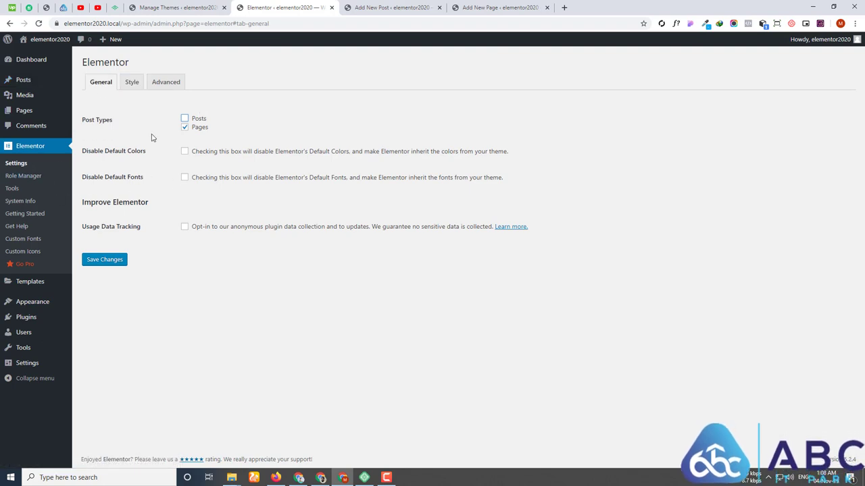
pyautogui.click(184, 127)
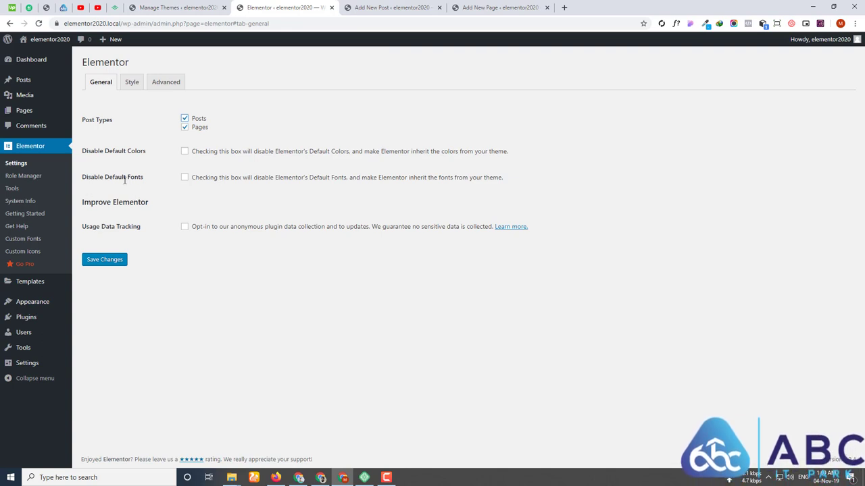
# Review the Disable Default Fonts option and open the installed themes page separately to identify the active theme.
pyautogui.moveTo(105, 176); pyautogui.dragTo(142, 176)
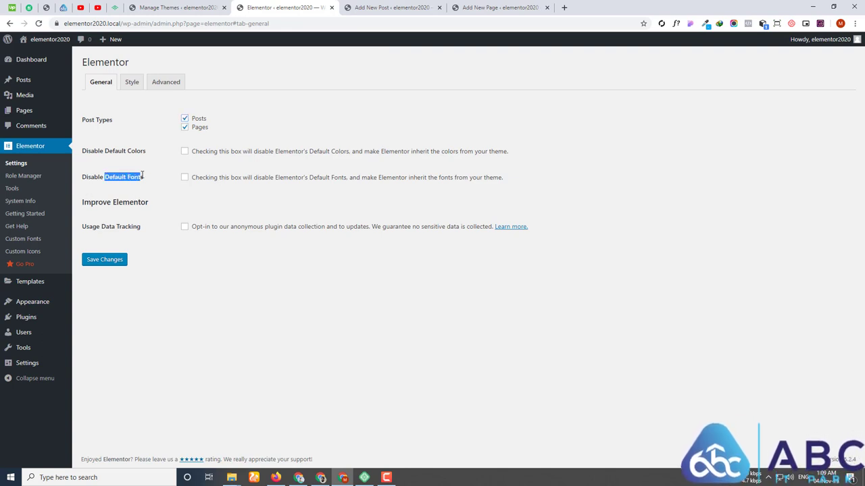
pyautogui.click(157, 175)
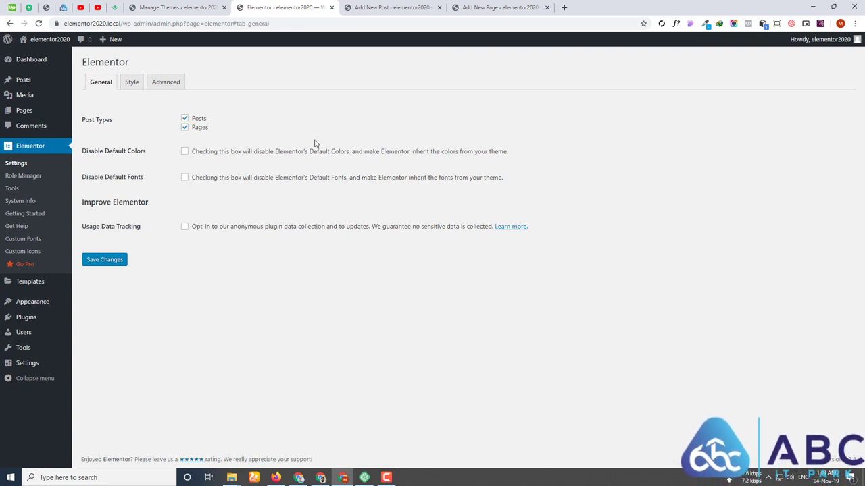
pyautogui.moveTo(23, 304)
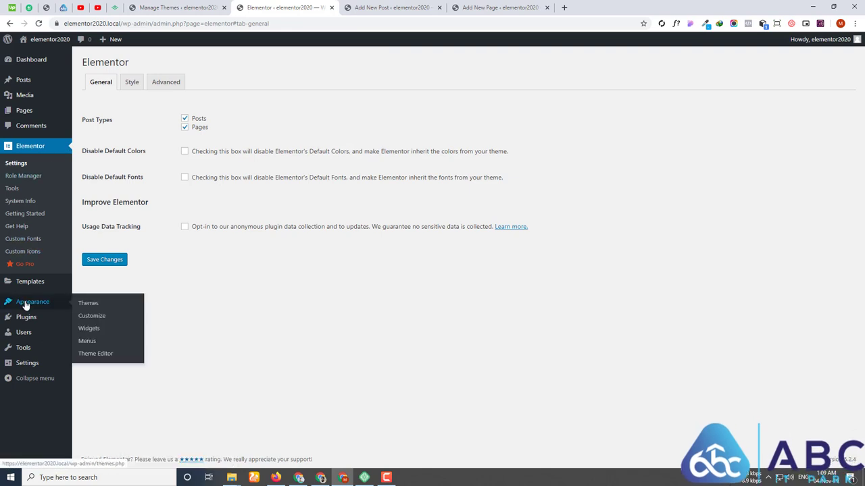
pyautogui.middleClick(88, 303)
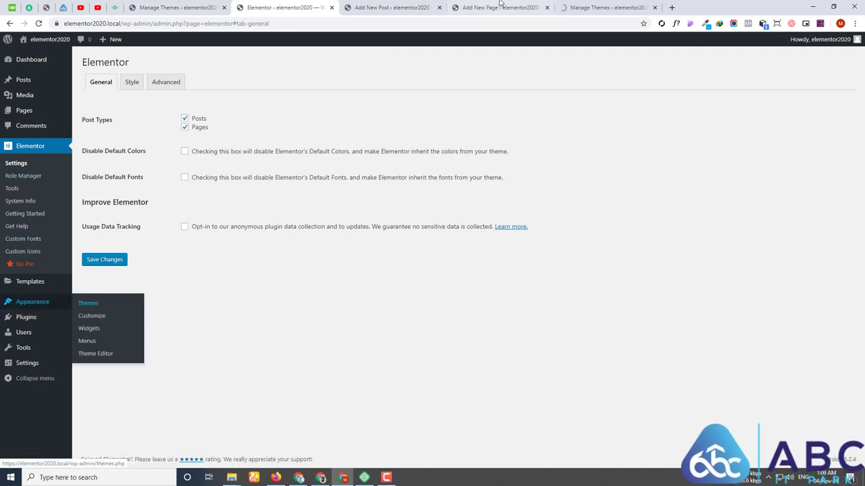
pyautogui.click(608, 7)
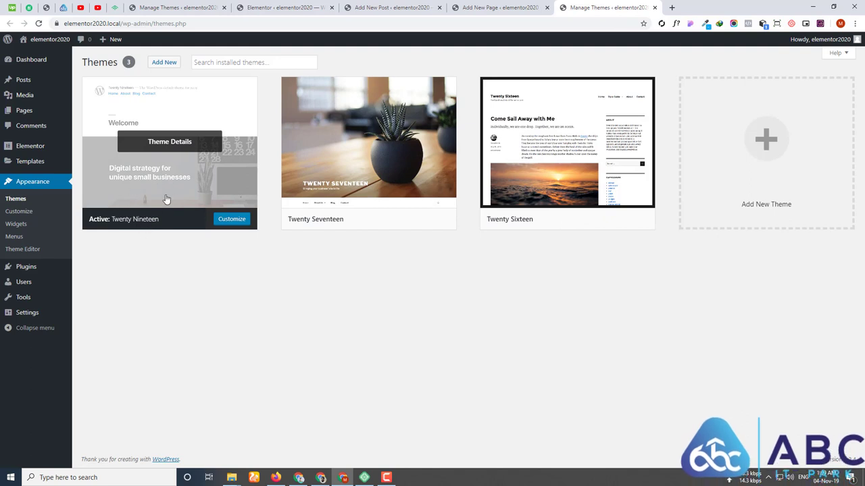
# Try the Disable Default Fonts option, compare it against the active theme, and turn the option back off.
pyautogui.click(282, 7)
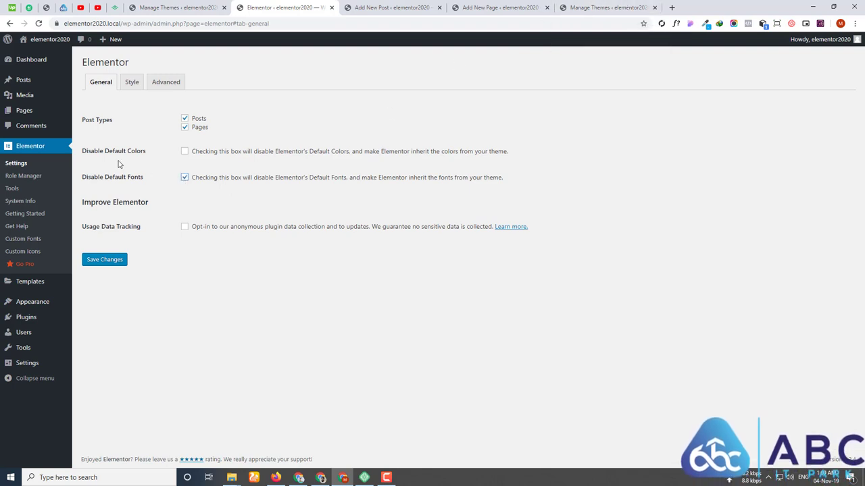
pyautogui.click(609, 7)
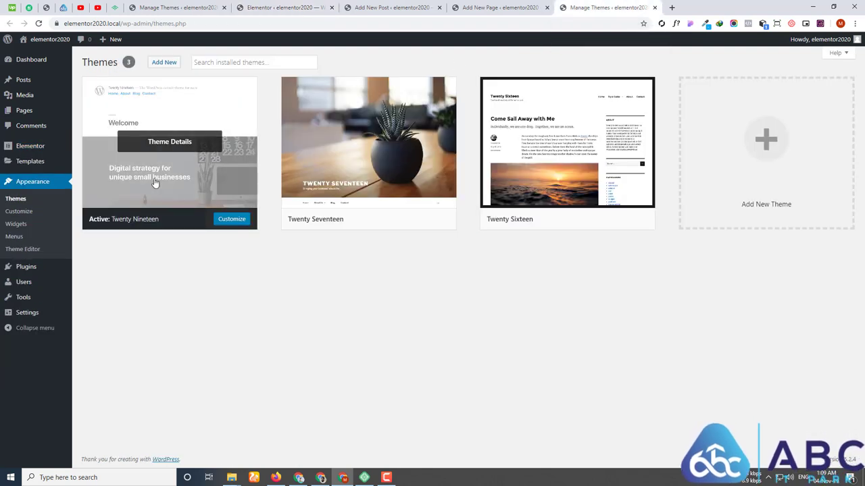
pyautogui.click(277, 8)
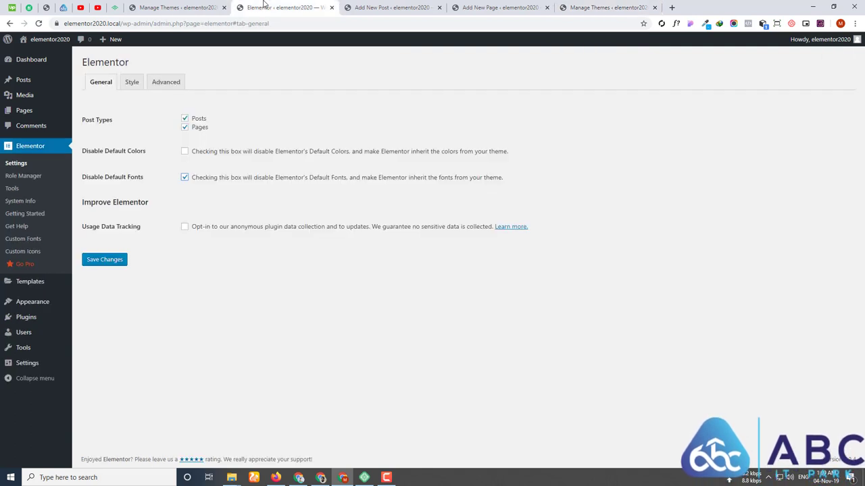
pyautogui.click(184, 177)
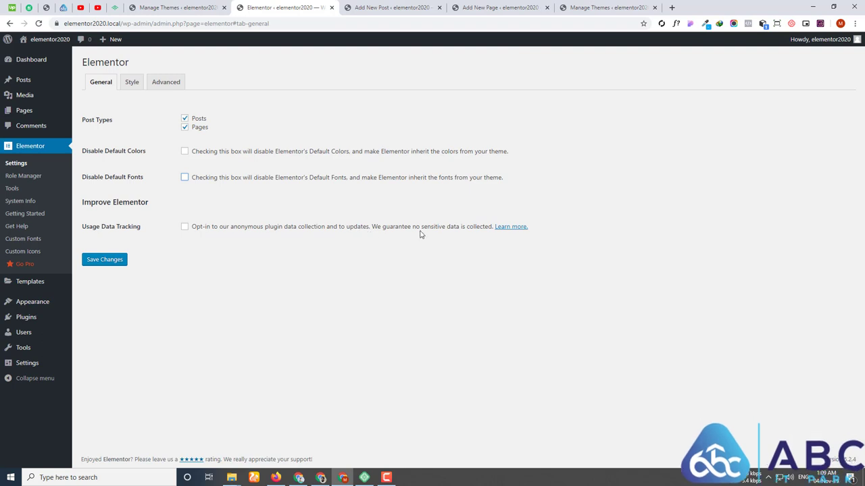
# Read the Usage Data Tracking article linked from the General settings, return to the settings, and save them.
pyautogui.click(511, 227)
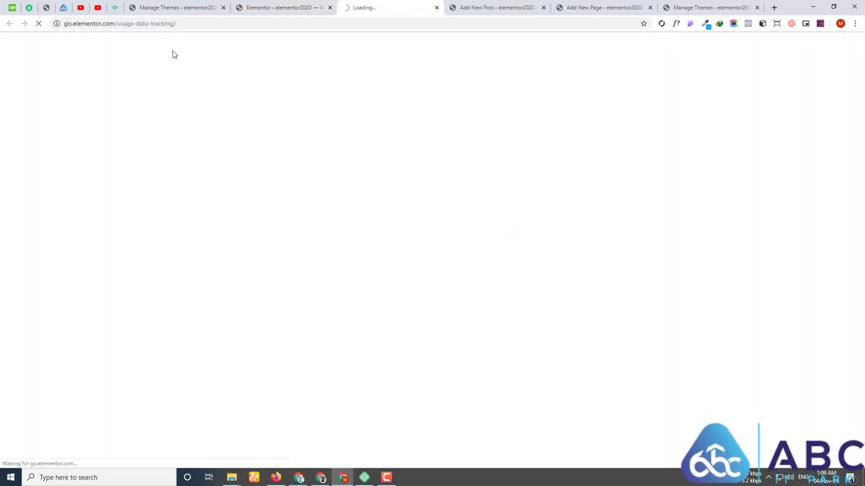
pyautogui.moveTo(116, 23); pyautogui.dragTo(189, 23)
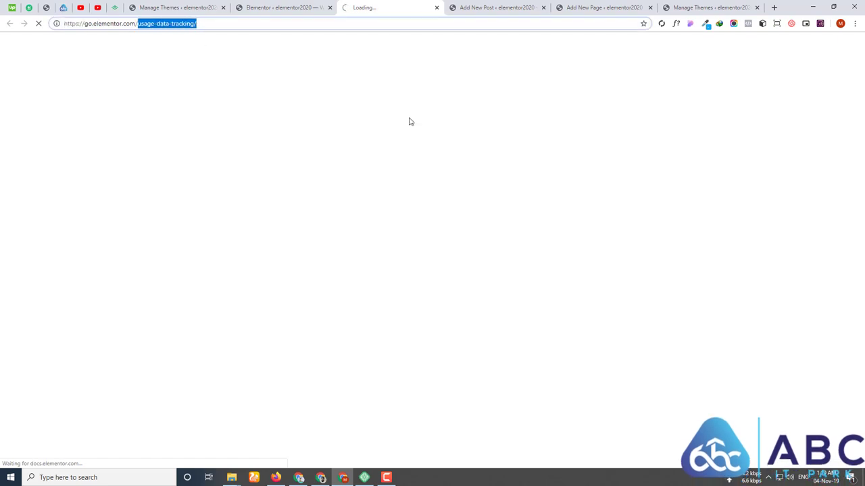
pyautogui.scroll(-3, 456, 158)
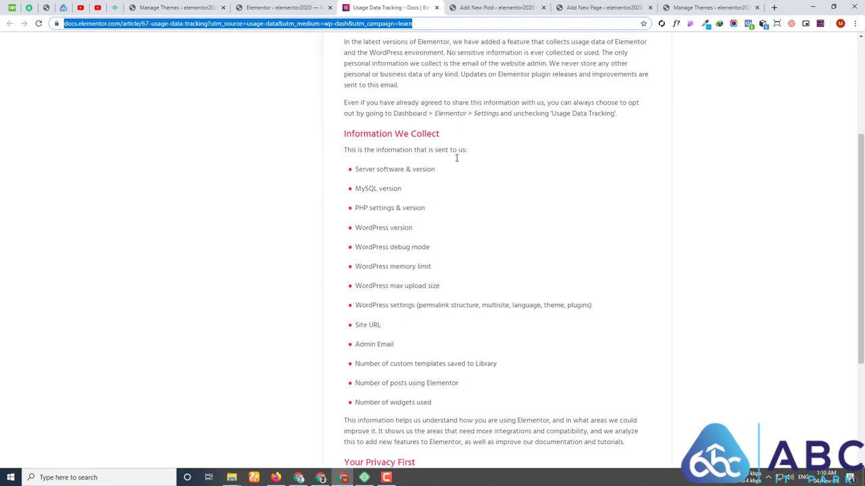
pyautogui.scroll(-3, 395, 191)
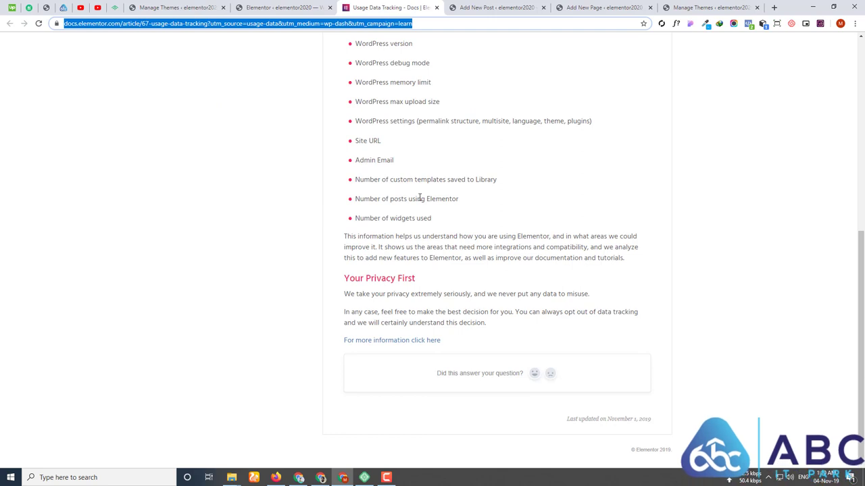
pyautogui.scroll(3, 419, 197)
pyautogui.click(496, 197)
pyautogui.click(283, 7)
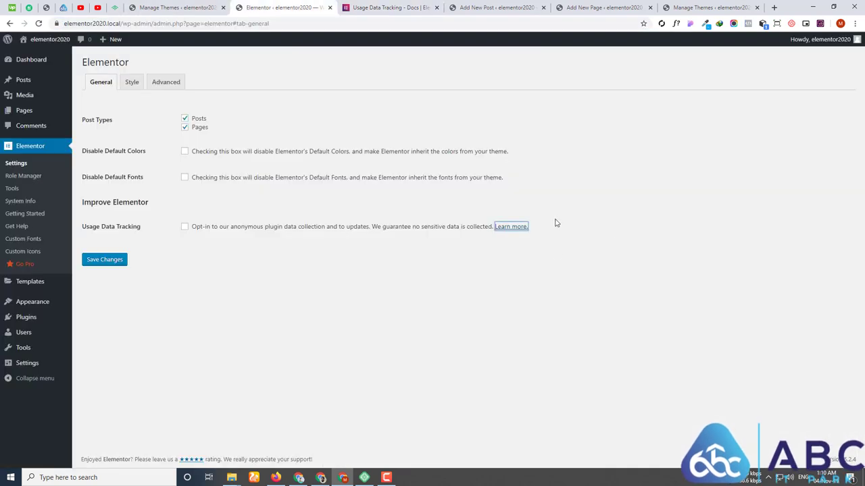
pyautogui.click(100, 261)
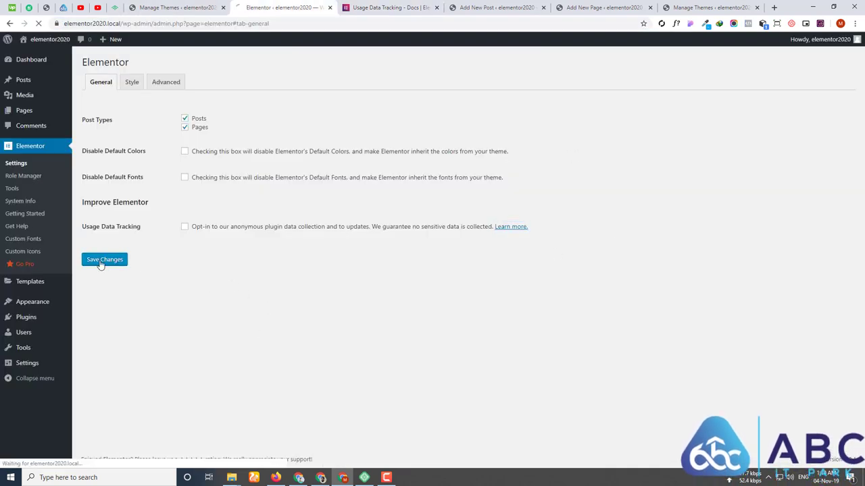
# Open Elementor's Style settings and examine the Default Generic Fonts setting and its description.
pyautogui.click(130, 83)
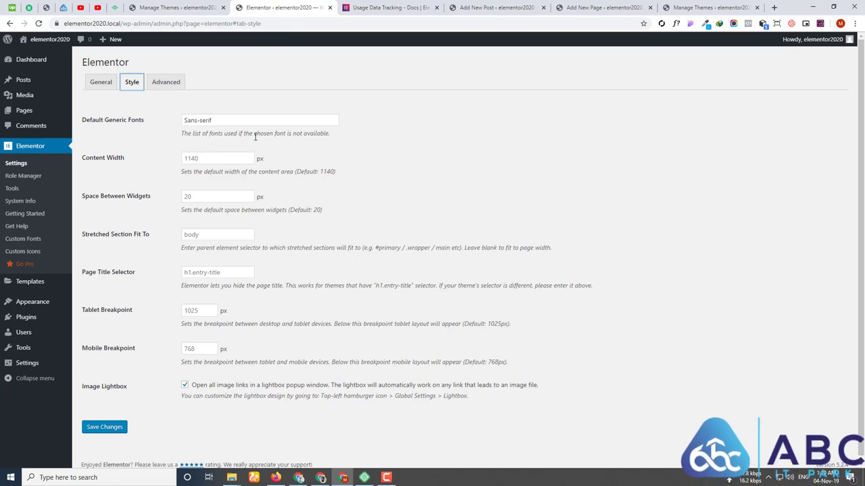
pyautogui.moveTo(305, 134); pyautogui.dragTo(344, 137)
pyautogui.click(223, 135)
pyautogui.click(232, 119)
pyautogui.moveTo(232, 120); pyautogui.dragTo(151, 122)
pyautogui.click(151, 123)
pyautogui.moveTo(228, 120); pyautogui.dragTo(148, 123)
pyautogui.click(162, 131)
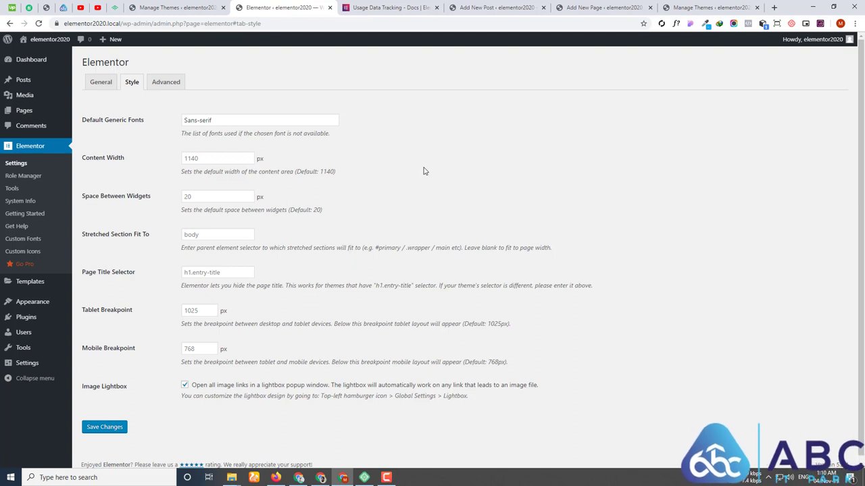
# Review the Content Width and Space Between Widgets settings in the Style settings.
pyautogui.scroll(-1, 424, 171)
pyautogui.click(186, 152)
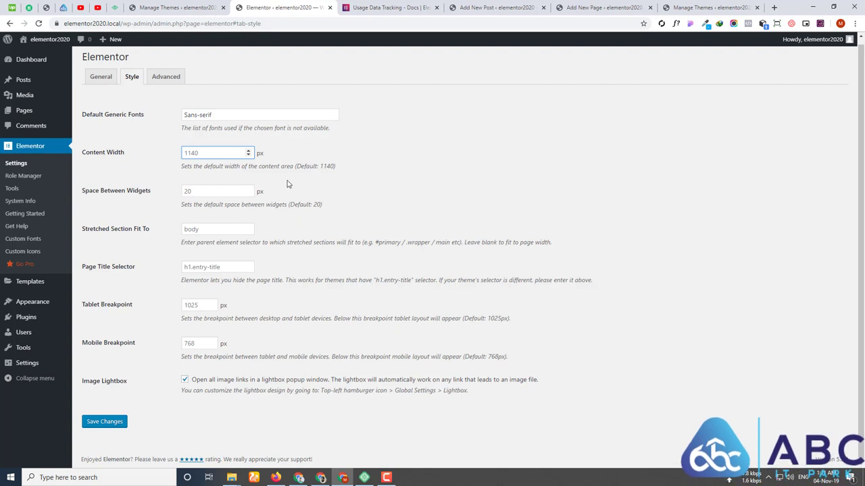
pyautogui.click(187, 192)
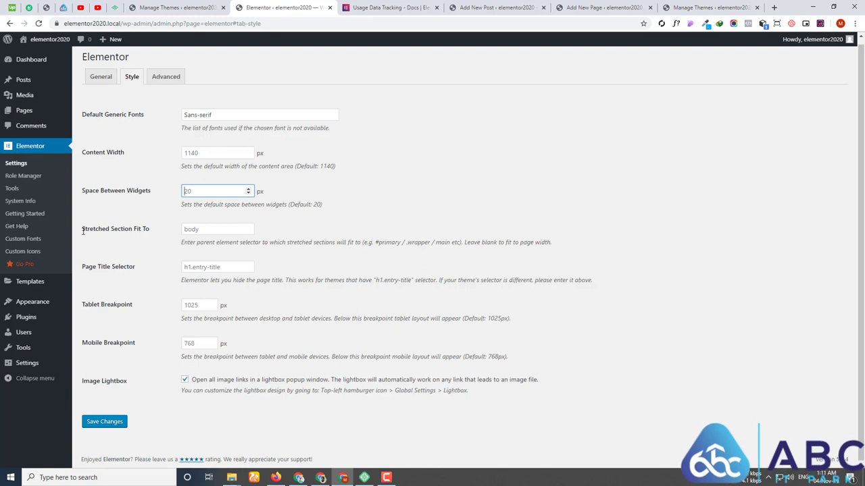
# Examine the Stretched Section Fit To setting with its example parent selectors, and the Page Title Selector setting.
pyautogui.moveTo(80, 231); pyautogui.dragTo(144, 231)
pyautogui.click(162, 236)
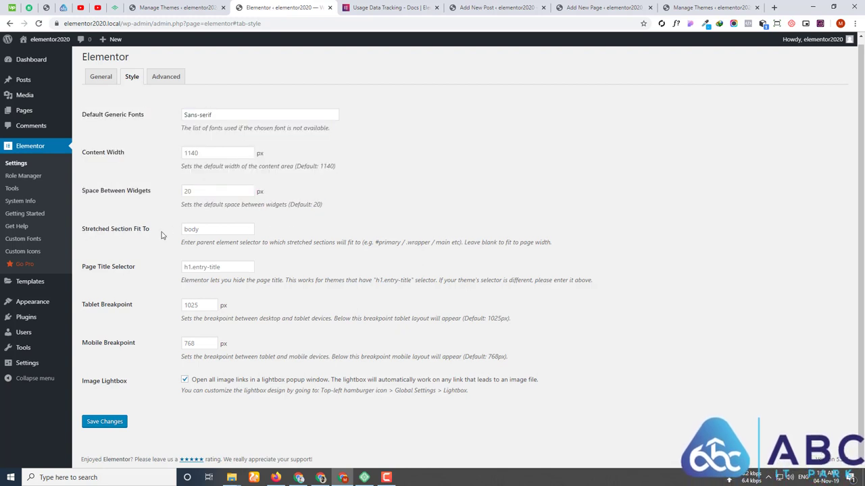
pyautogui.click(214, 231)
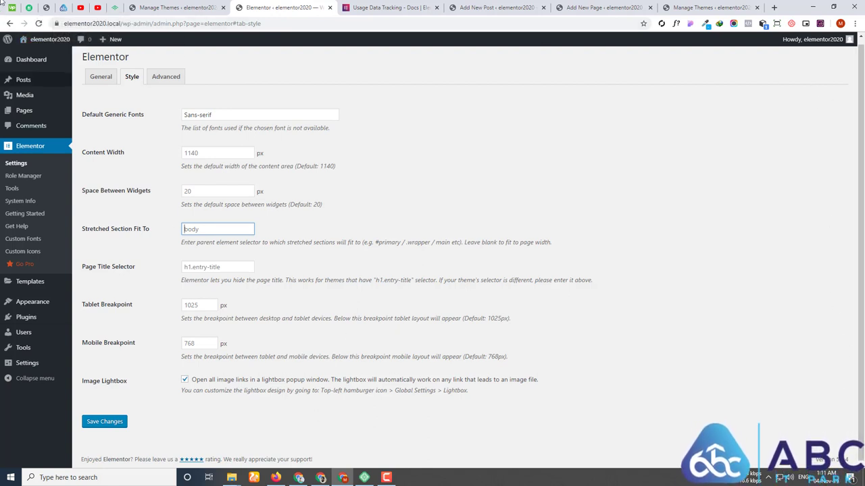
pyautogui.click(375, 244)
pyautogui.moveTo(375, 243); pyautogui.dragTo(517, 255)
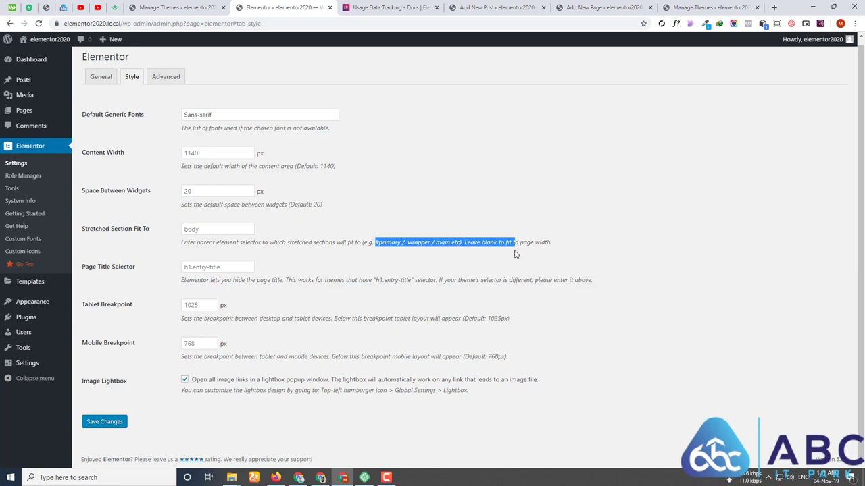
pyautogui.click(573, 254)
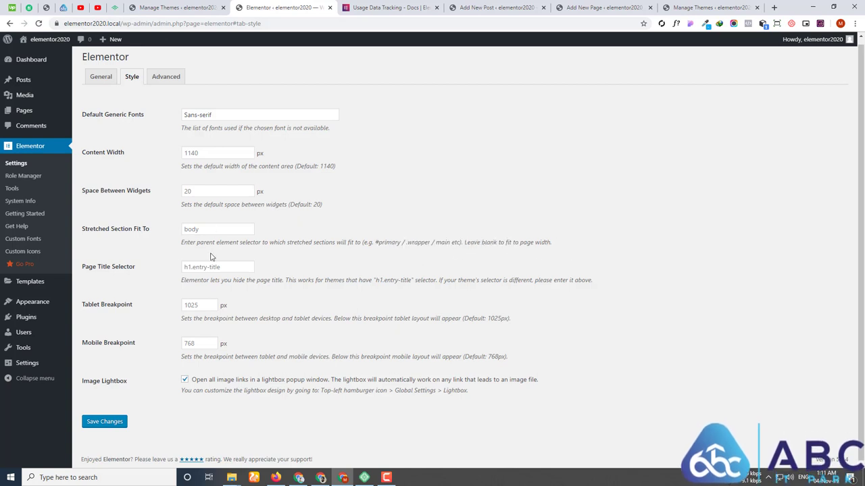
pyautogui.moveTo(75, 269); pyautogui.dragTo(135, 269)
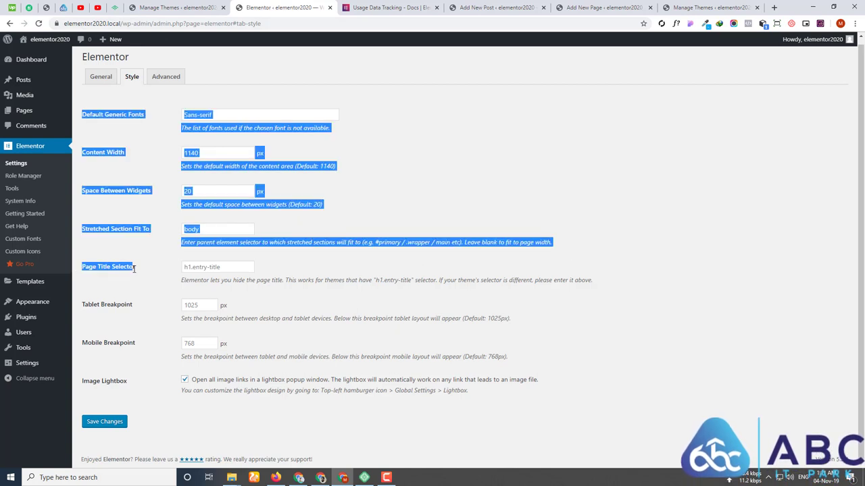
pyautogui.click(150, 271)
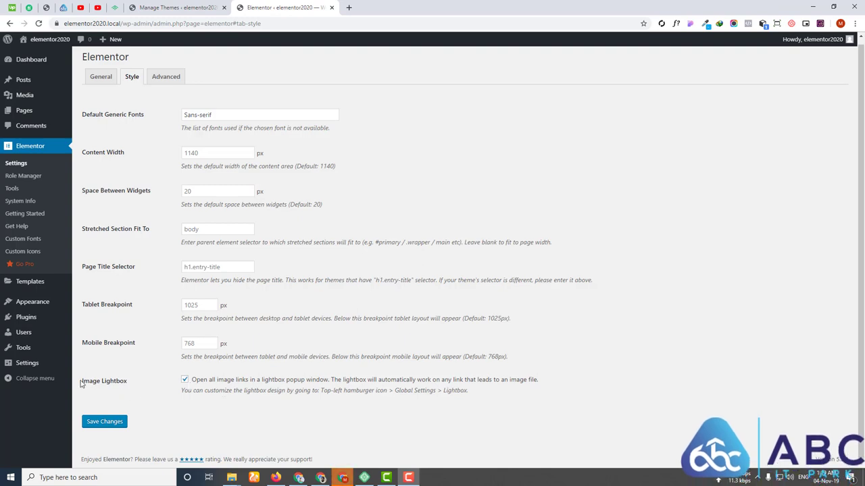
# Review the Image Lightbox setting and the instructions on where to customize the lightbox design.
pyautogui.moveTo(81, 382); pyautogui.dragTo(139, 382)
pyautogui.click(146, 386)
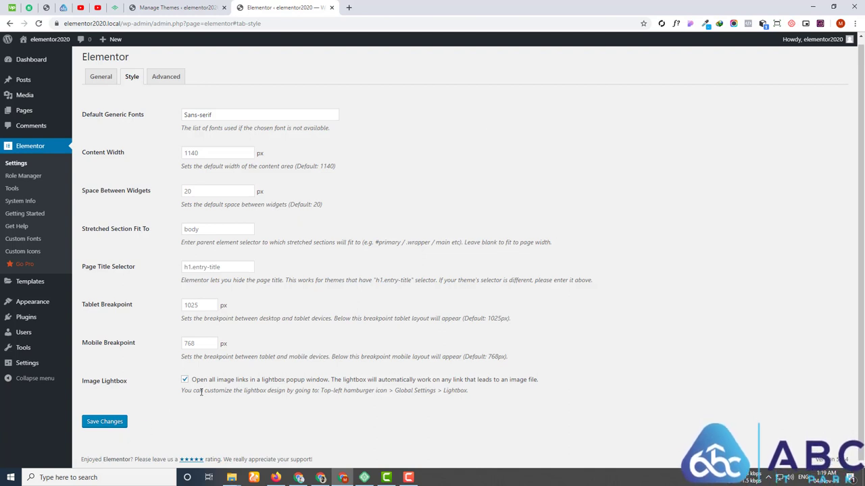
pyautogui.moveTo(180, 396); pyautogui.dragTo(189, 395)
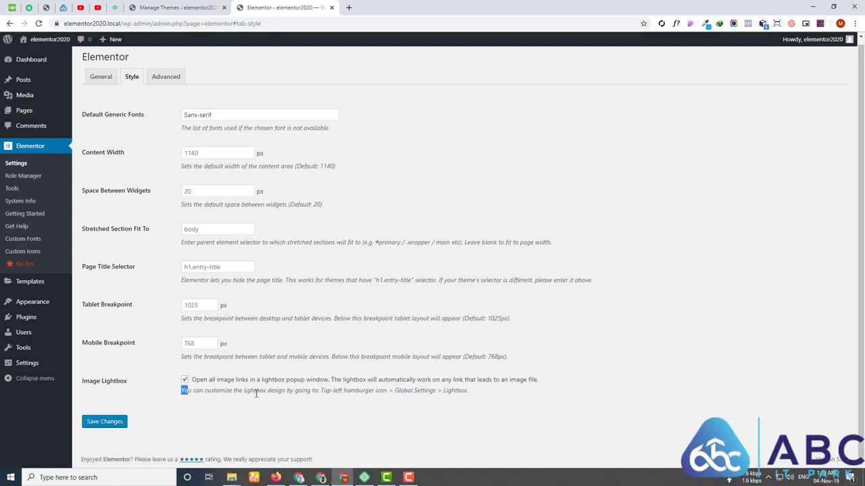
pyautogui.moveTo(321, 390); pyautogui.dragTo(391, 392)
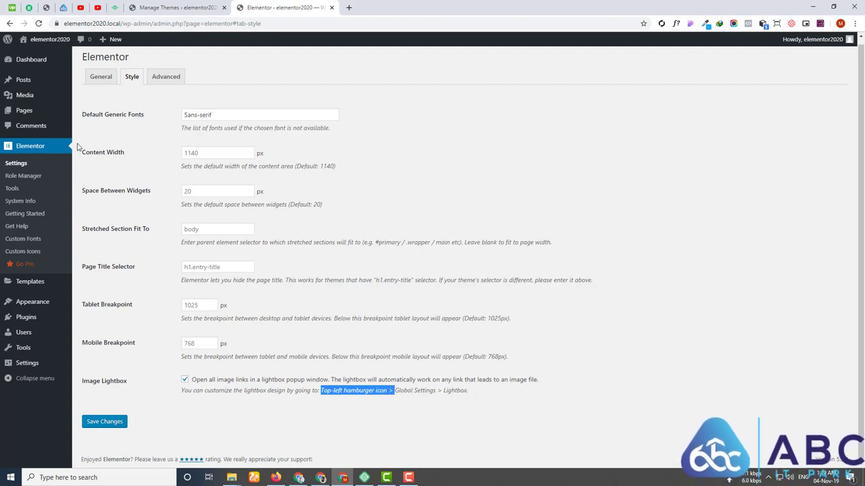
# Create a new page in a separate tab and title it "Elementor".
pyautogui.moveTo(24, 110)
pyautogui.middleClick(90, 124)
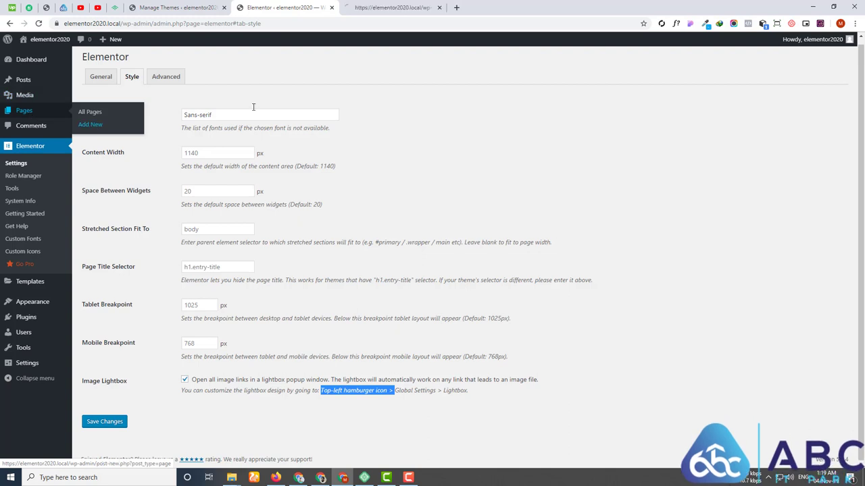
pyautogui.hotkey('ctrl', 'Tab')
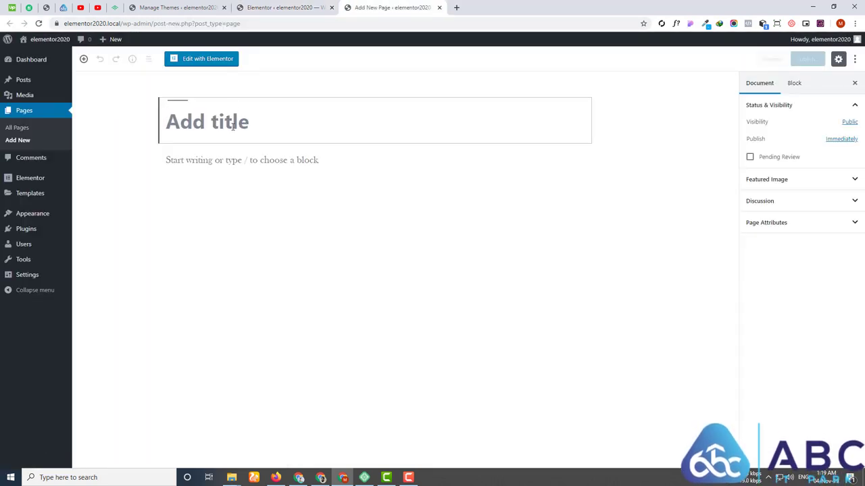
pyautogui.write('Elem')
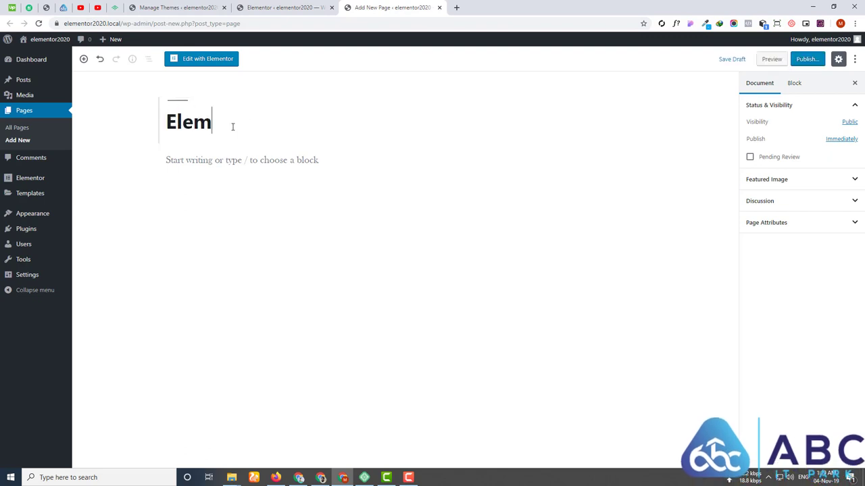
pyautogui.write('entor')
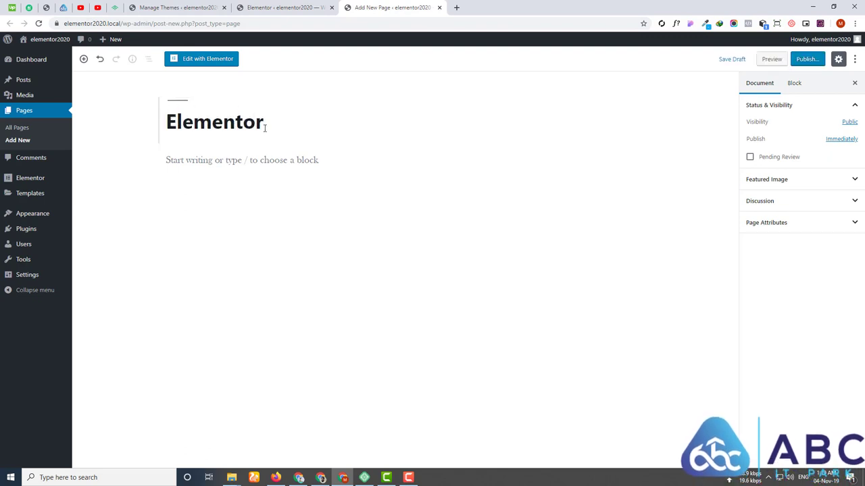
# Publish the "Elementor" page and open it for editing with Elementor.
pyautogui.click(808, 59)
pyautogui.click(810, 59)
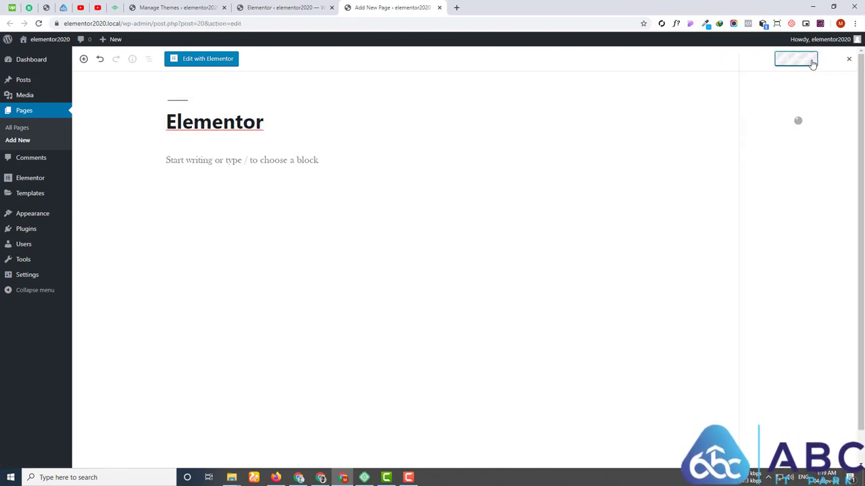
pyautogui.click(214, 62)
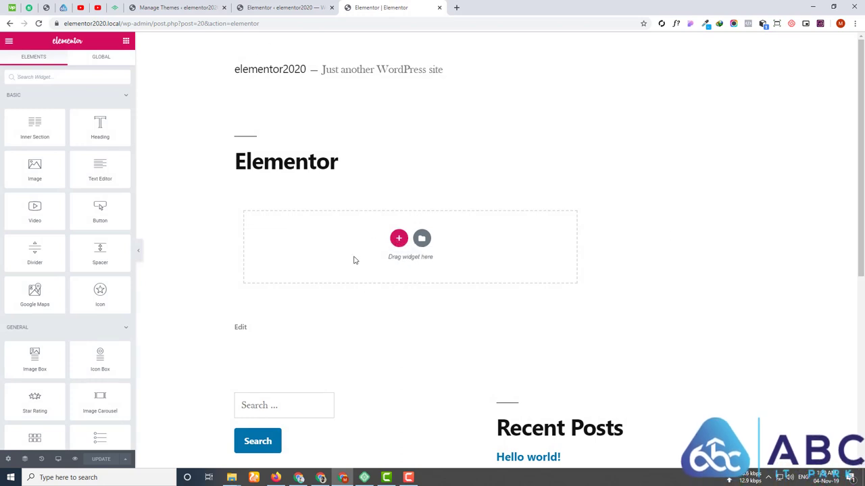
# Set the page layout to Elementor Canvas in the page settings.
pyautogui.click(8, 460)
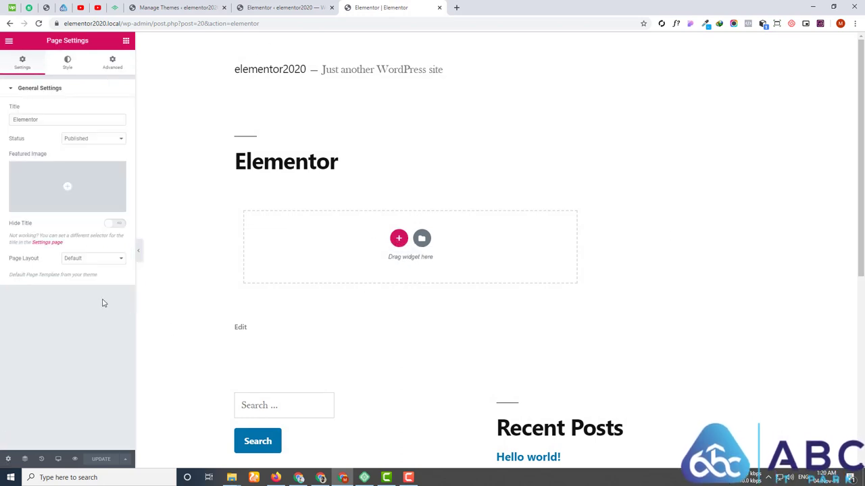
pyautogui.click(96, 259)
pyautogui.click(92, 276)
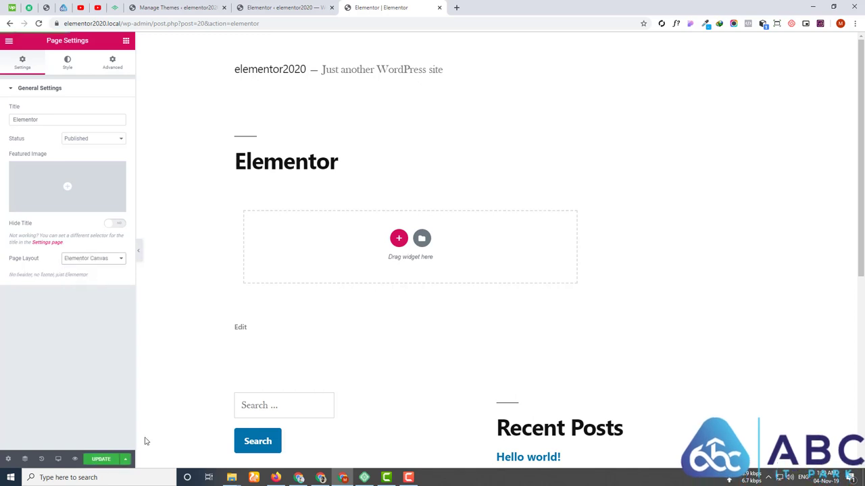
# Open the list of all pages and view the published Elementor page in a separate last tab, returning to the page editor.
pyautogui.click(177, 8)
pyautogui.moveTo(24, 110)
pyautogui.click(110, 114)
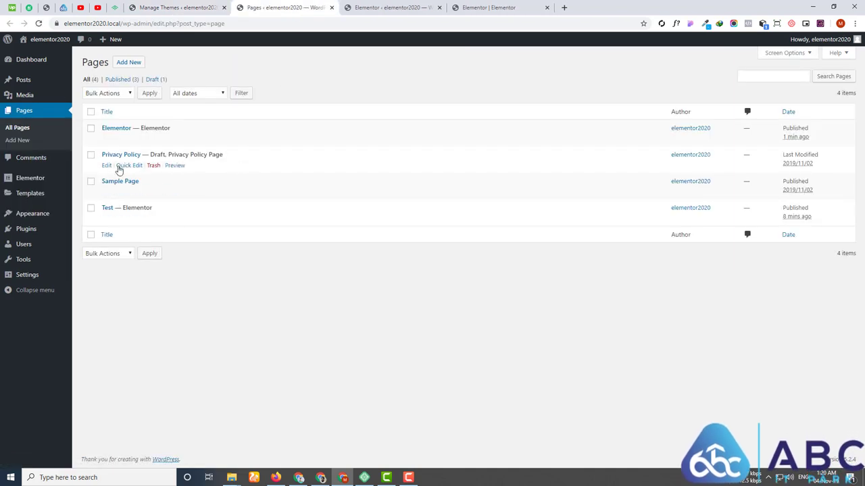
pyautogui.keyDown('ctrl'); pyautogui.click(170, 138); pyautogui.keyUp('ctrl')
pyautogui.click(423, 4)
pyautogui.moveTo(382, 4); pyautogui.dragTo(601, 5)
pyautogui.click(503, 7)
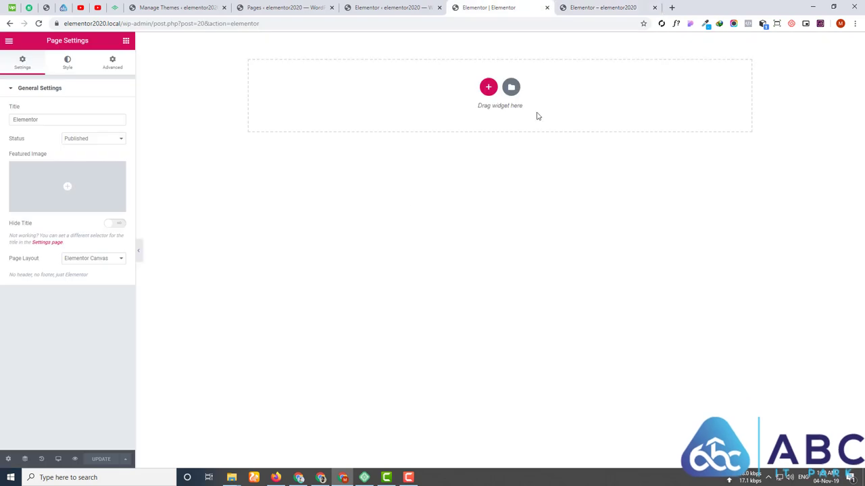
# Add a section with two equal columns and place an Image widget in its first column.
pyautogui.click(488, 86)
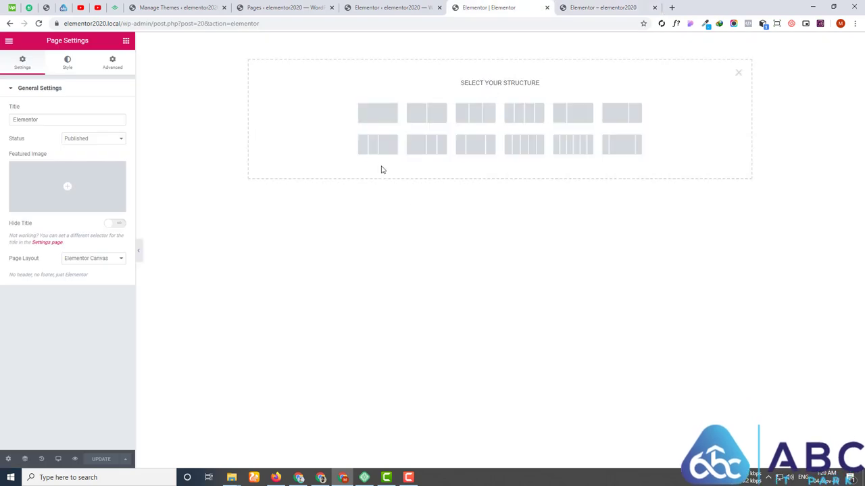
pyautogui.click(427, 117)
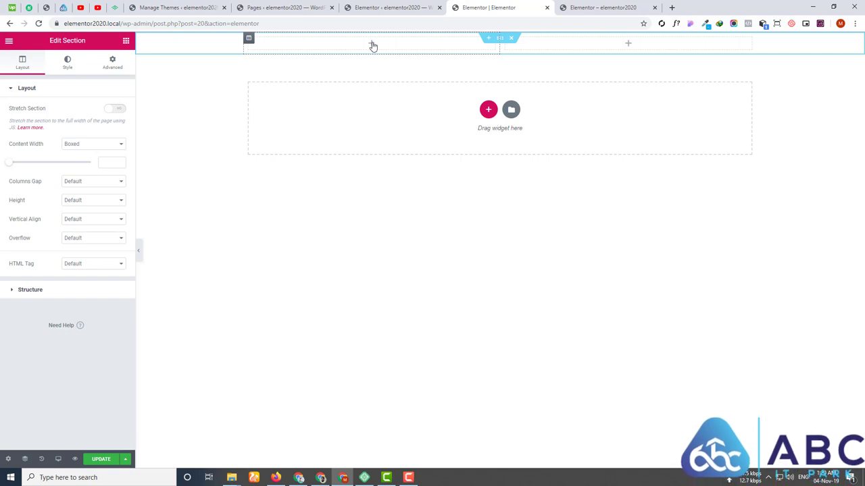
pyautogui.click(126, 41)
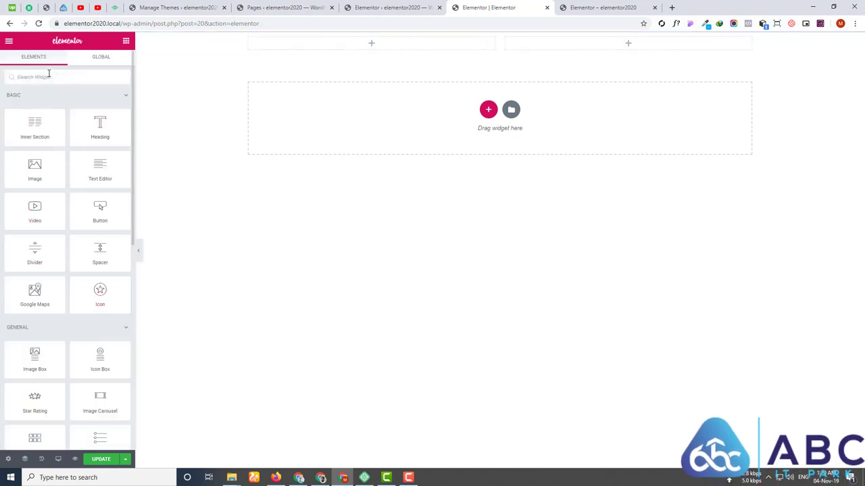
pyautogui.click(48, 73)
pyautogui.write('image')
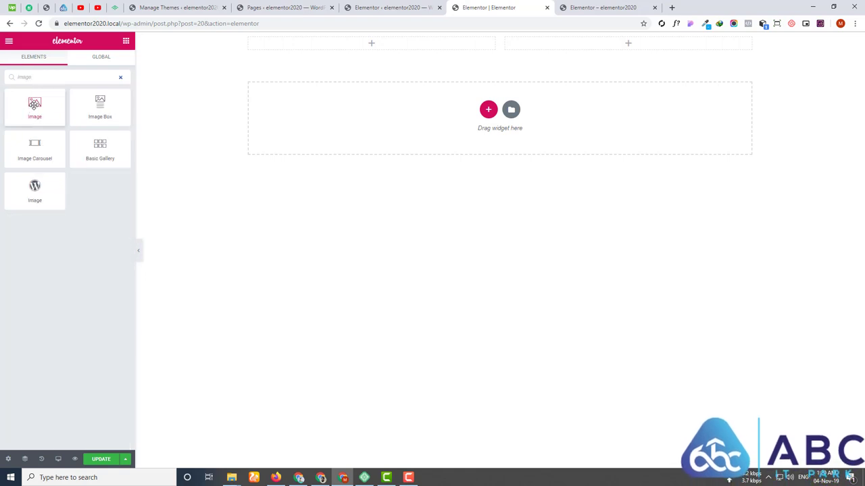
pyautogui.moveTo(34, 108); pyautogui.dragTo(372, 43)
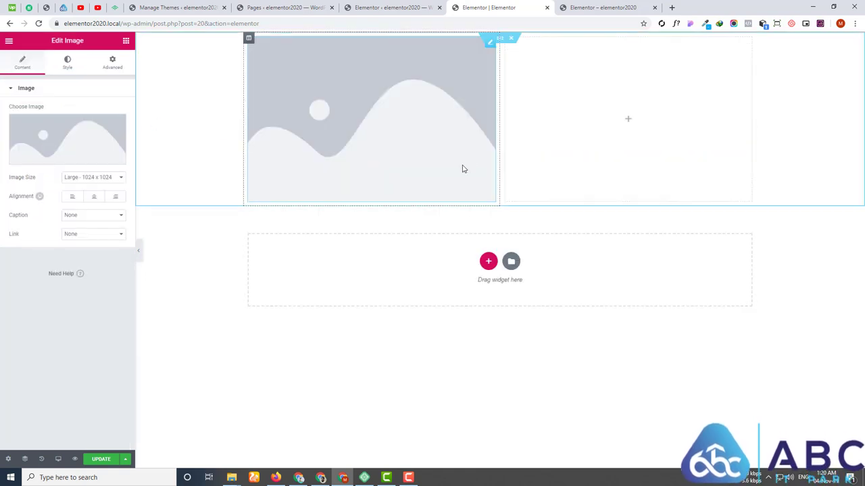
# Upload ebook-32.jpg from the Desktop as the Image widget's picture and update the page.
pyautogui.click(77, 160)
pyautogui.click(51, 142)
pyautogui.click(33, 78)
pyautogui.click(449, 233)
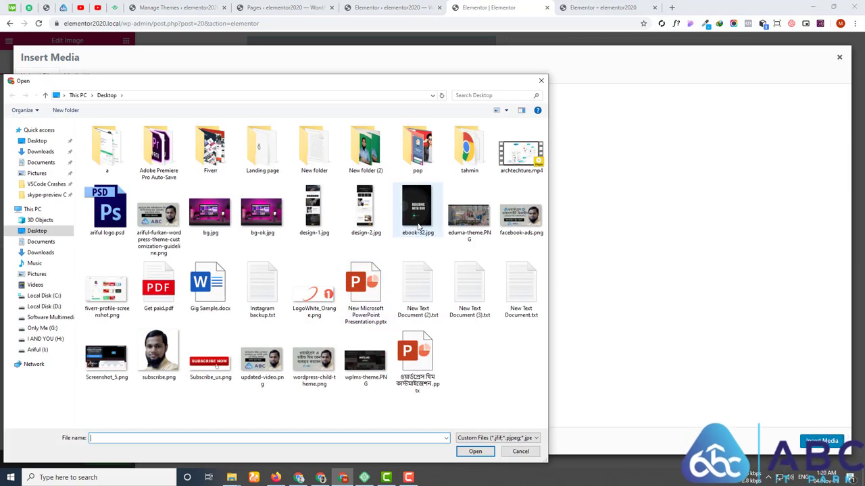
pyautogui.doubleClick(422, 229)
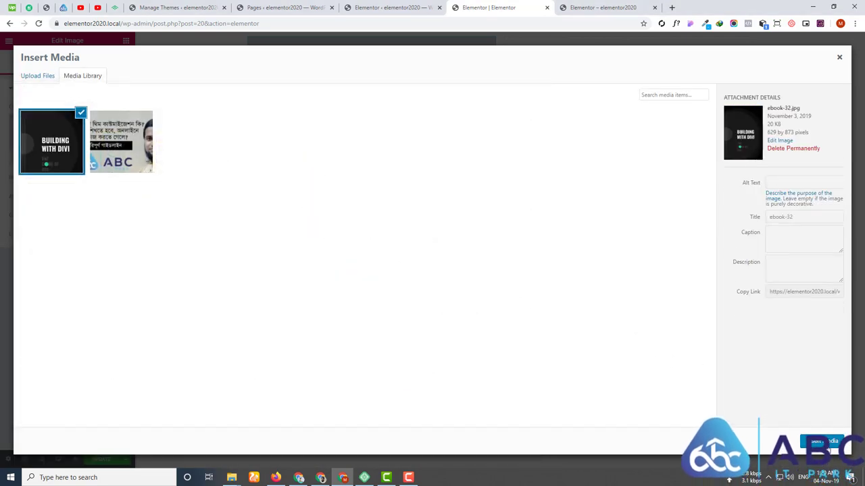
pyautogui.click(821, 441)
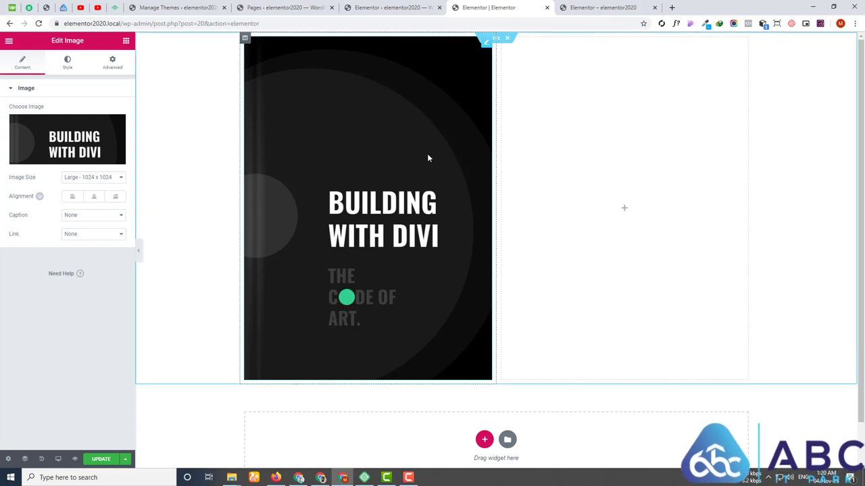
pyautogui.click(104, 462)
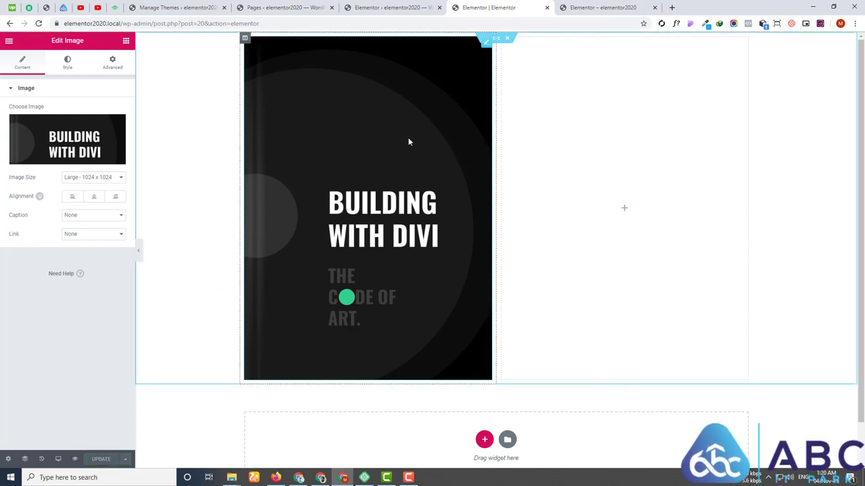
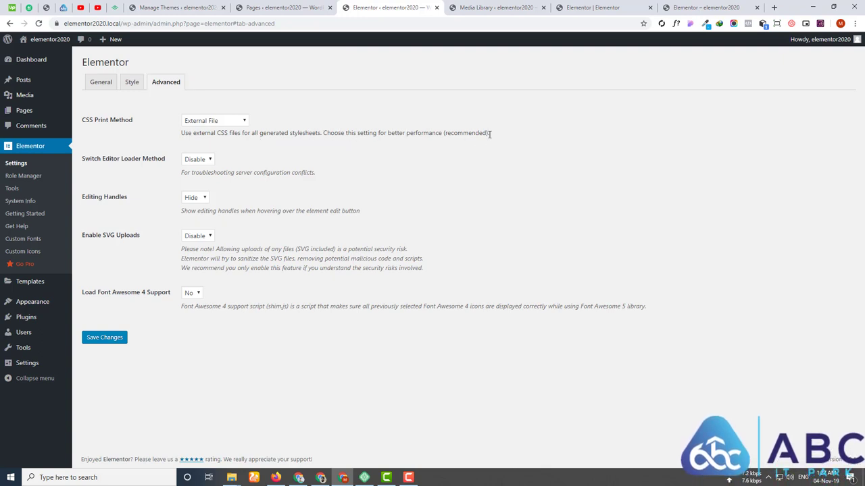
# Review the CSS Print Method options and the Switch Editor Loader Method description in Elementor's Advanced settings.
pyautogui.moveTo(490, 134); pyautogui.dragTo(453, 133)
pyautogui.click(378, 144)
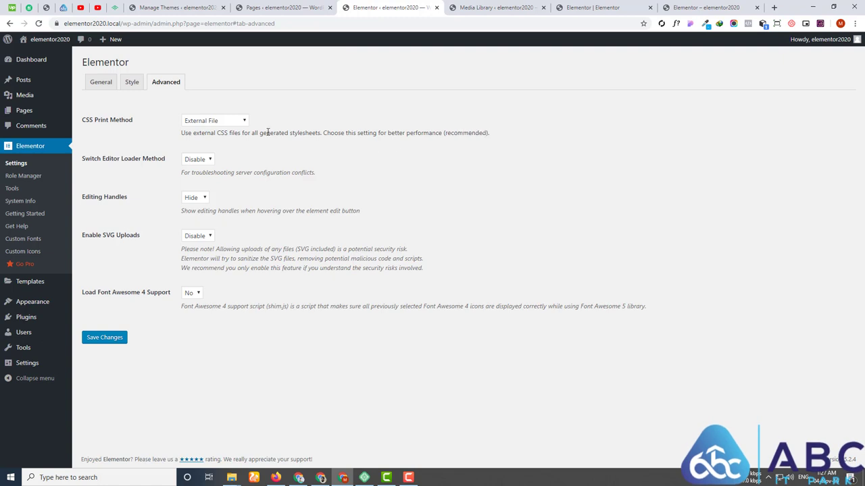
pyautogui.click(236, 123)
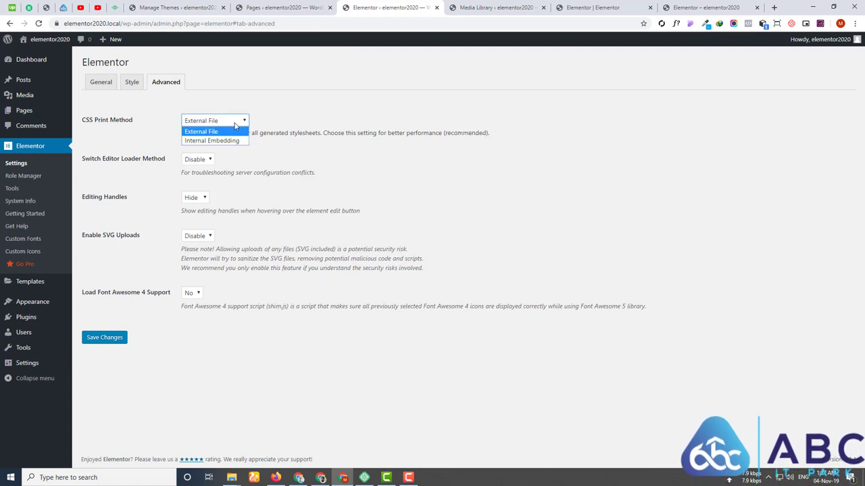
pyautogui.click(339, 105)
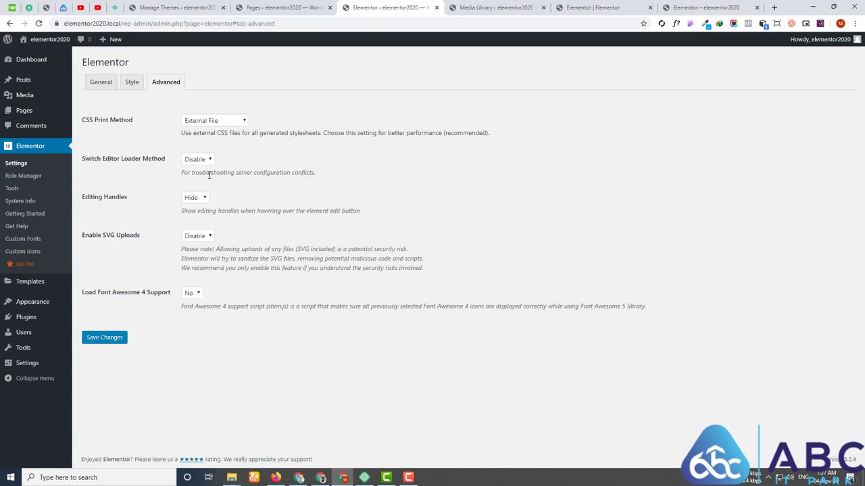
pyautogui.moveTo(210, 175); pyautogui.dragTo(315, 173)
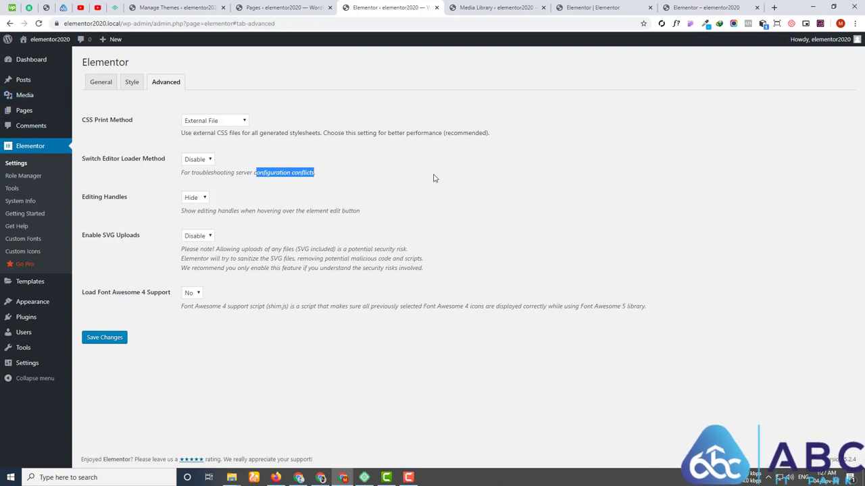
pyautogui.tripleClick(238, 173)
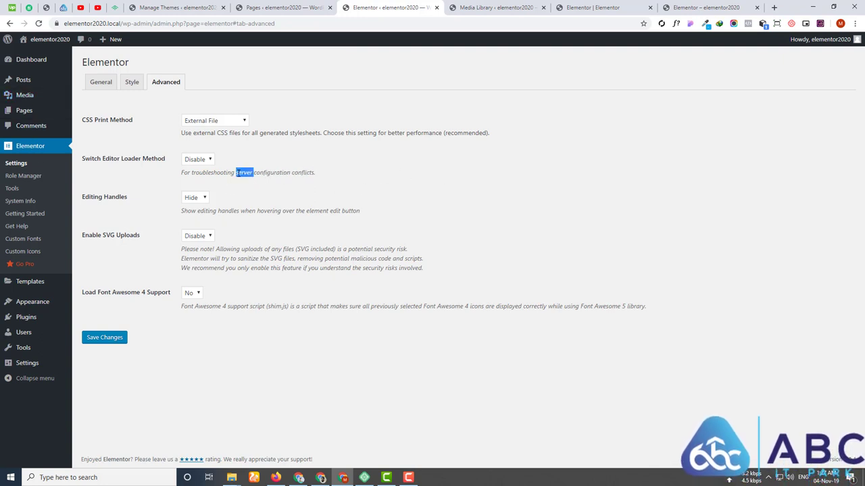
pyautogui.click(438, 182)
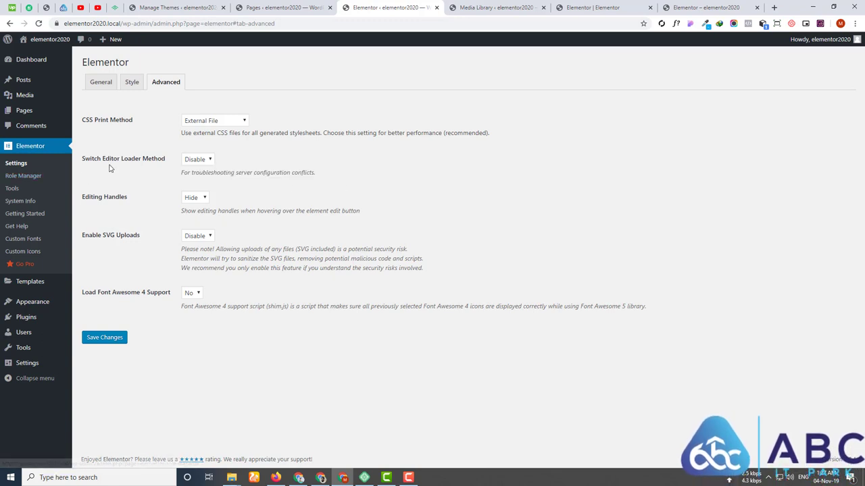
# Set Switch Editor Loader Method to Enable and save the Advanced settings.
pyautogui.moveTo(104, 159); pyautogui.dragTo(138, 162)
pyautogui.click(203, 162)
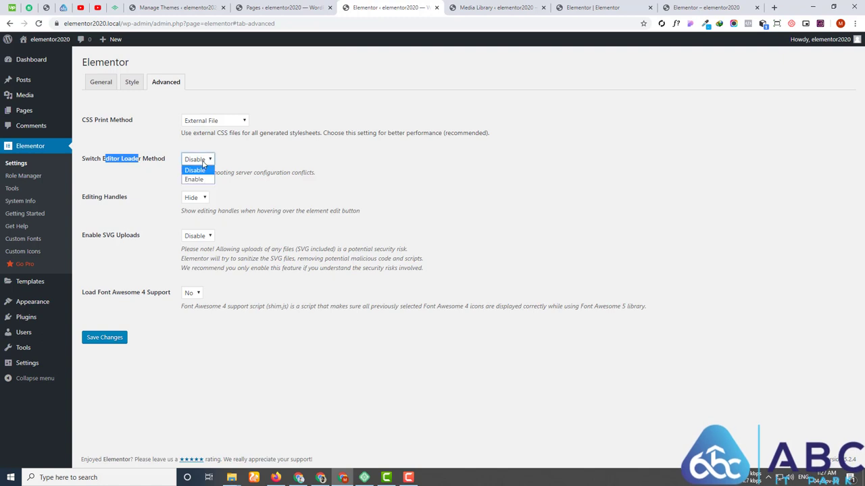
pyautogui.click(196, 178)
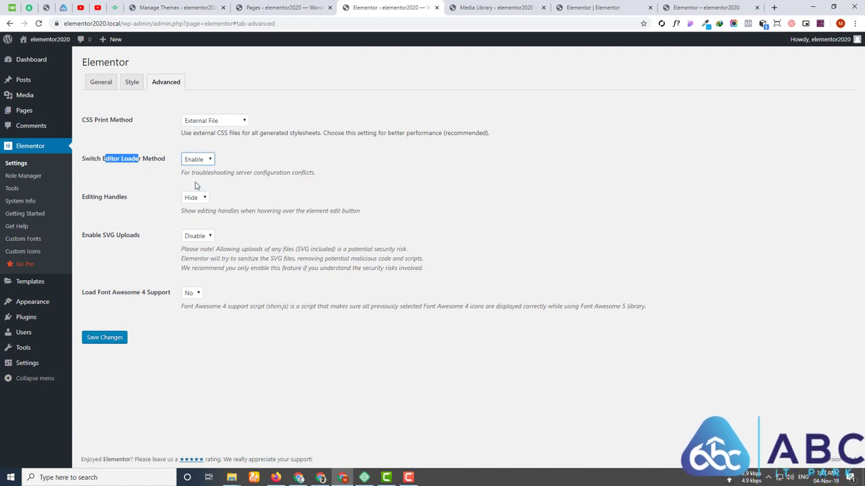
pyautogui.click(106, 341)
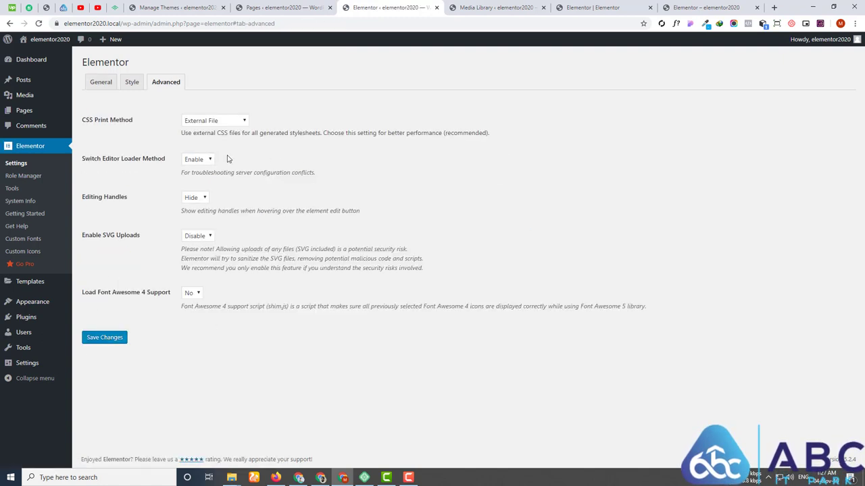
# Check the Switch Editor Loader Method setting and its options, reloading the page editor to see how it loads.
pyautogui.click(203, 162)
pyautogui.click(312, 171)
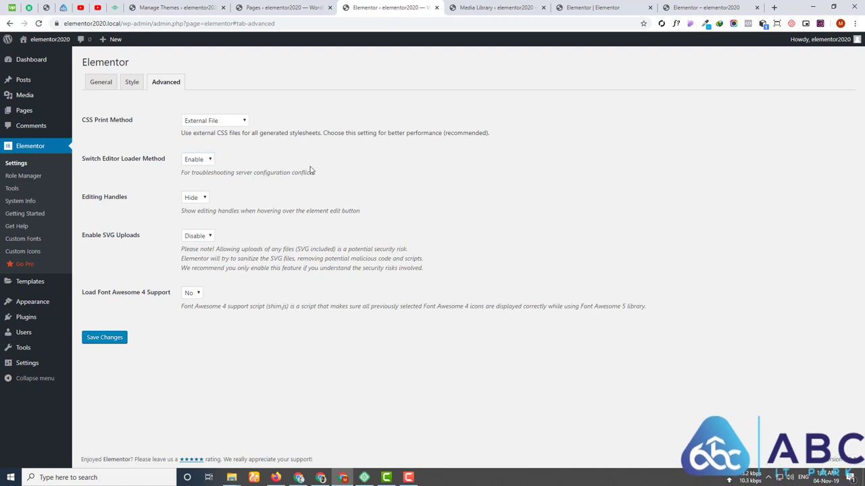
pyautogui.click(612, 8)
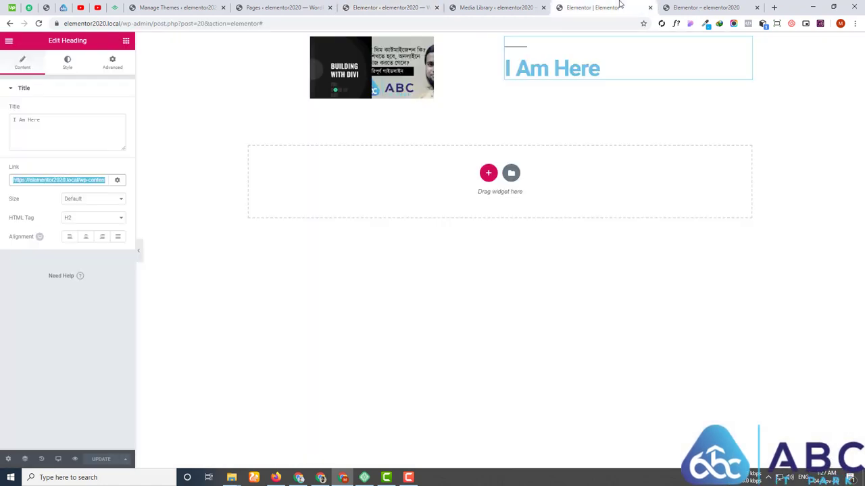
pyautogui.click(39, 23)
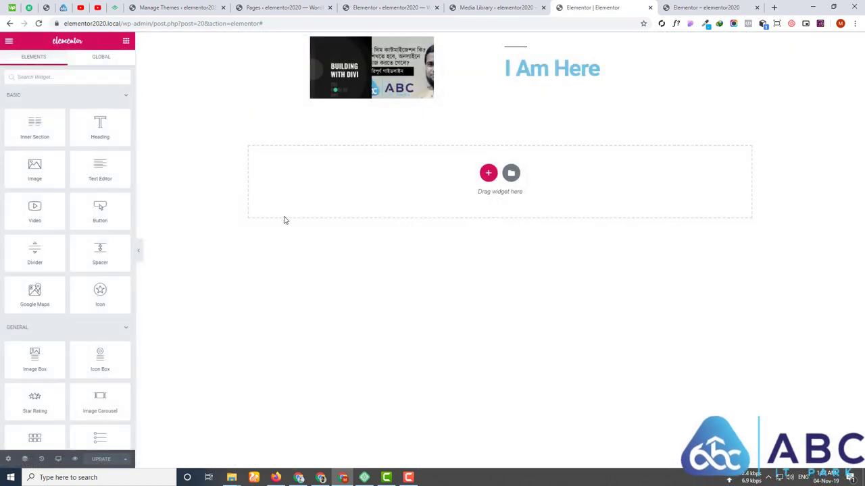
pyautogui.click(399, 7)
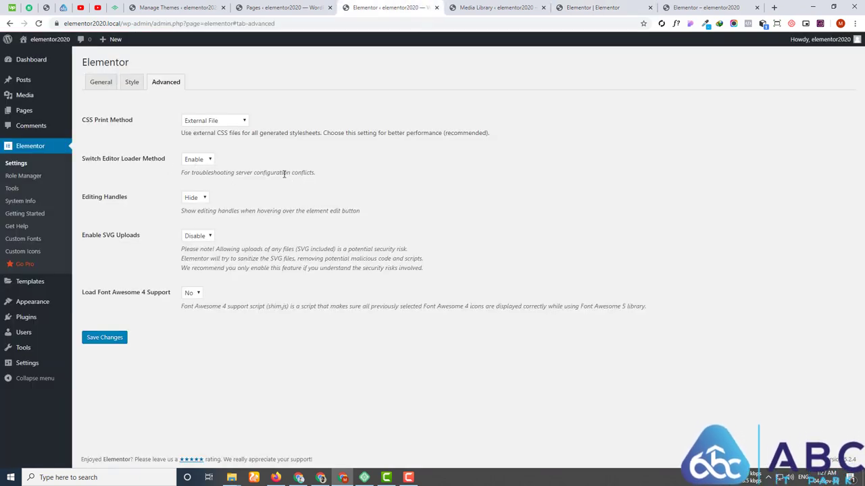
pyautogui.moveTo(291, 177); pyautogui.dragTo(388, 177)
pyautogui.click(201, 161)
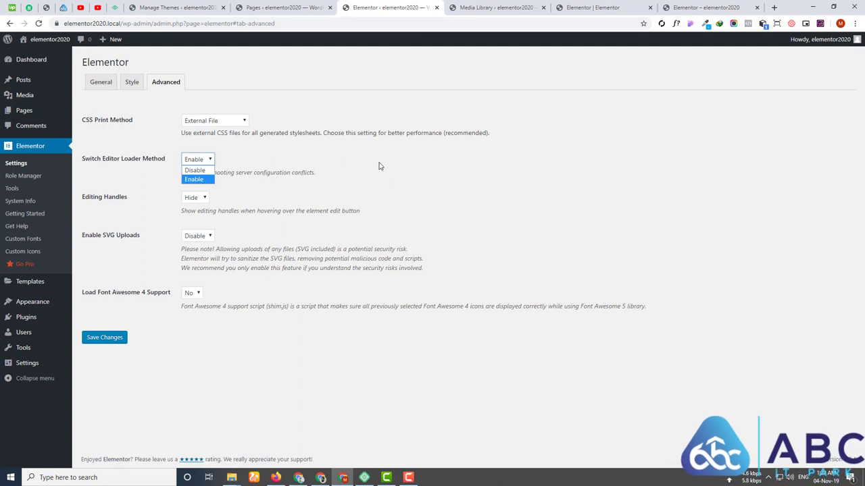
pyautogui.click(399, 183)
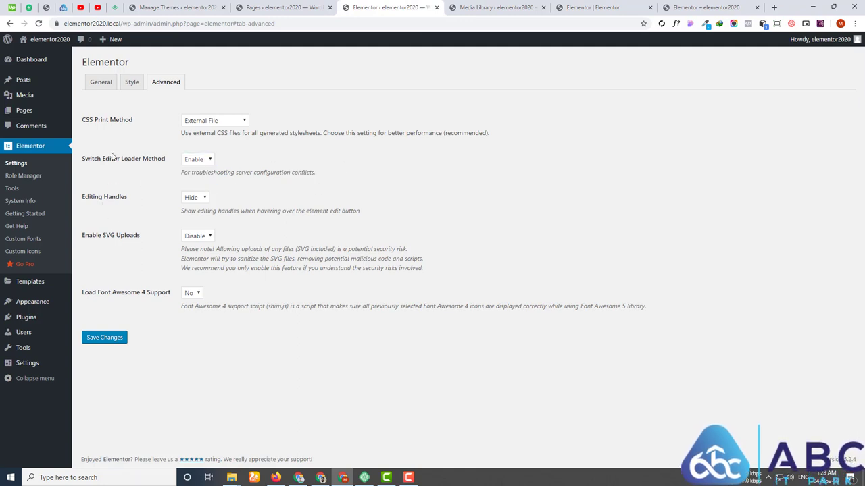
# Review the Editing Handles setting and inspect the gallery widget's edit handle and context options in the page editor.
pyautogui.moveTo(89, 197); pyautogui.dragTo(117, 196)
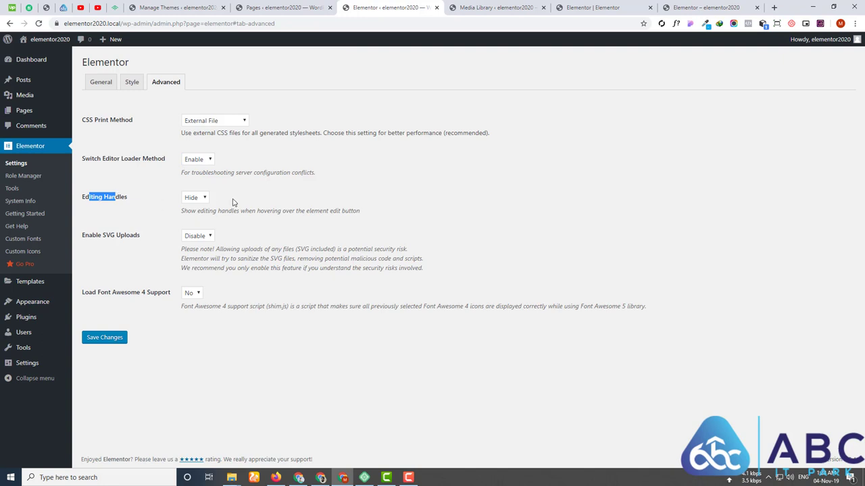
pyautogui.click(478, 6)
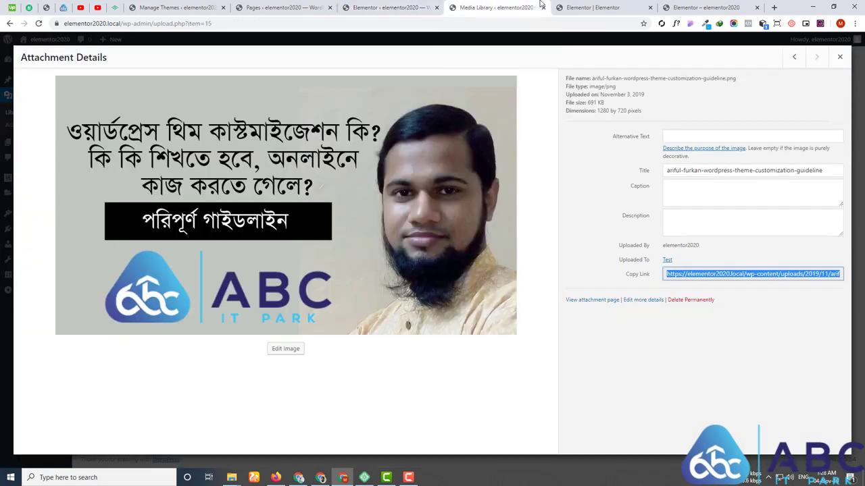
pyautogui.click(601, 8)
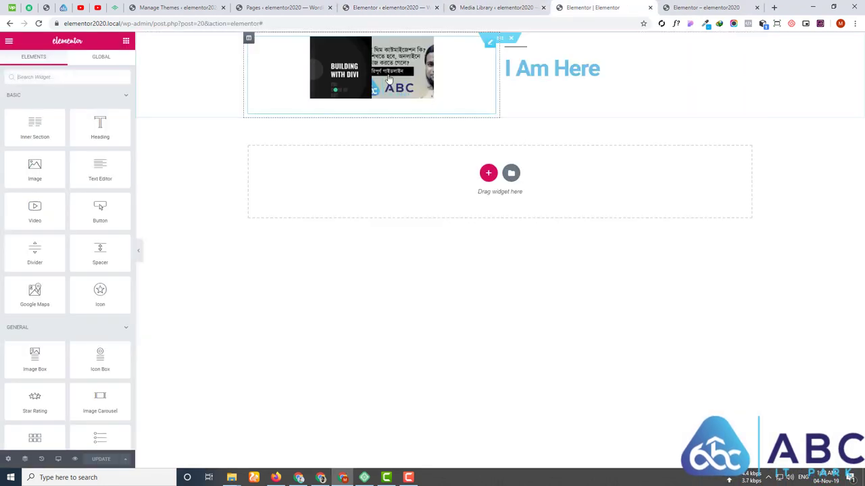
pyautogui.rightClick(490, 48)
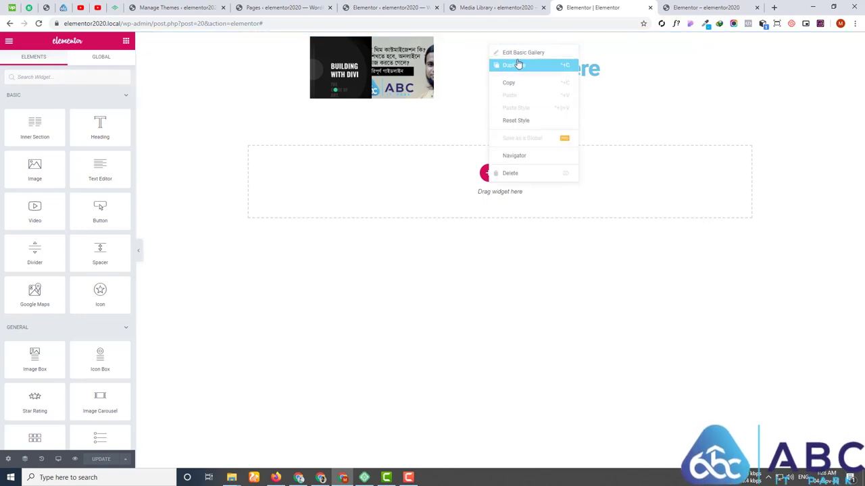
pyautogui.click(455, 118)
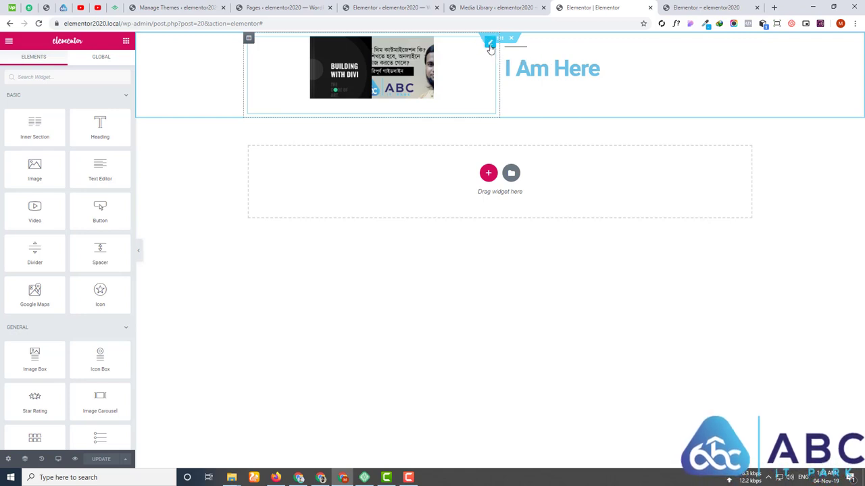
# Set Editing Handles to Show in Elementor's Advanced settings and save the changes.
pyautogui.click(480, 6)
pyautogui.click(386, 8)
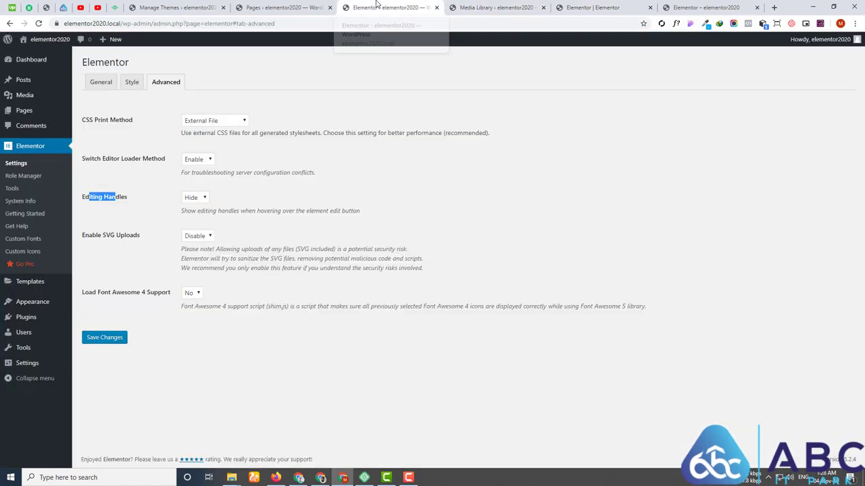
pyautogui.click(198, 198)
pyautogui.click(193, 217)
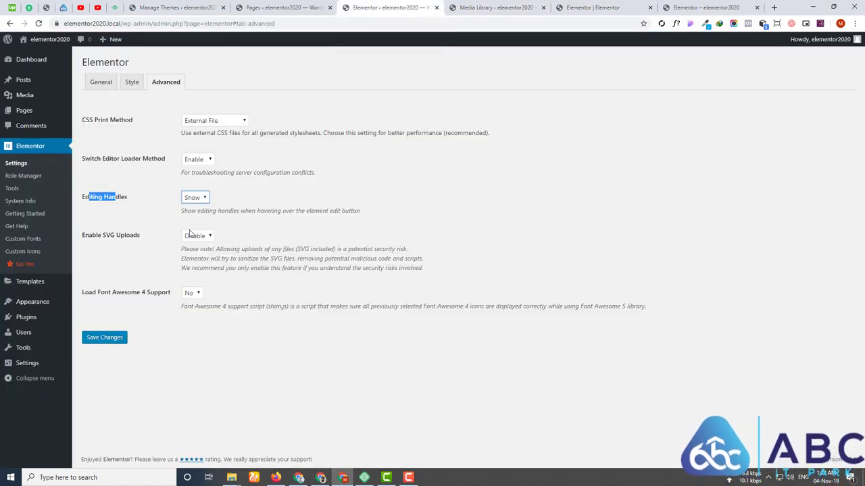
pyautogui.click(112, 340)
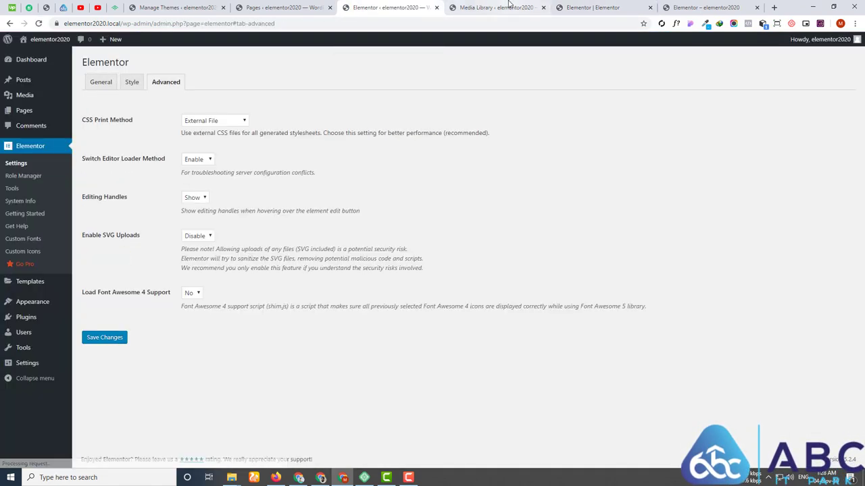
# Reload the page editor to examine the gallery widget's editing handles, and close the attachment details in the Media Library.
pyautogui.click(496, 7)
pyautogui.click(592, 7)
pyautogui.click(39, 23)
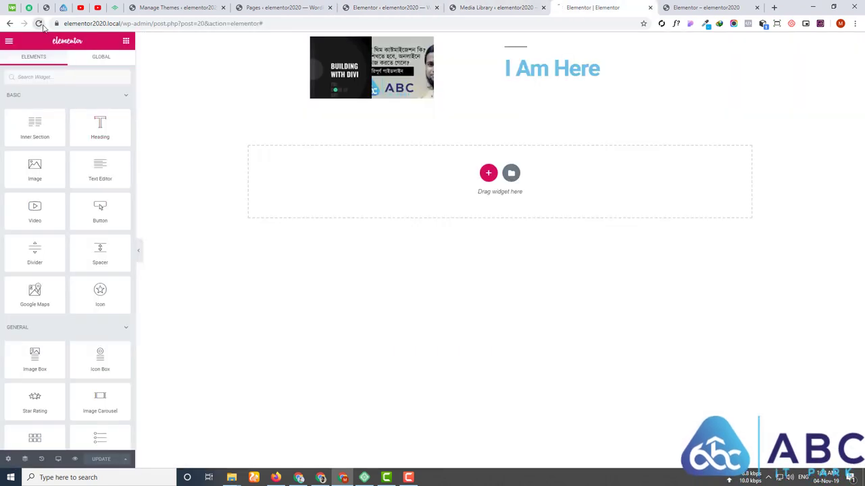
pyautogui.moveTo(437, 67)
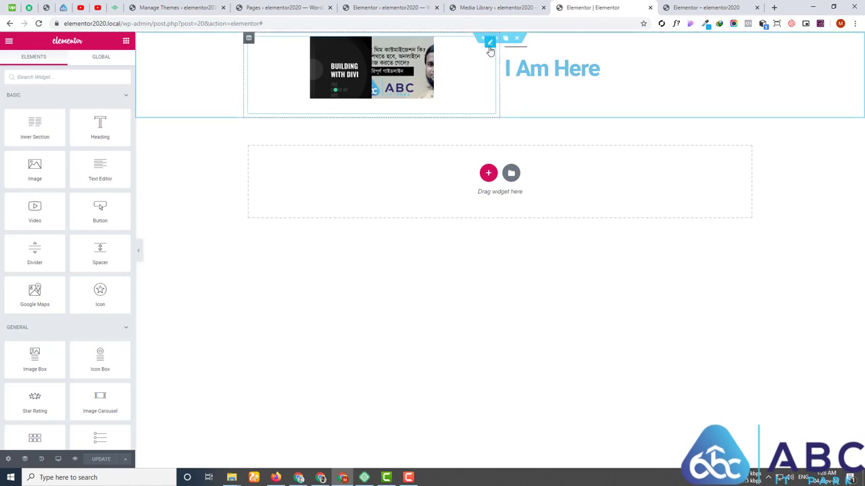
pyautogui.click(495, 6)
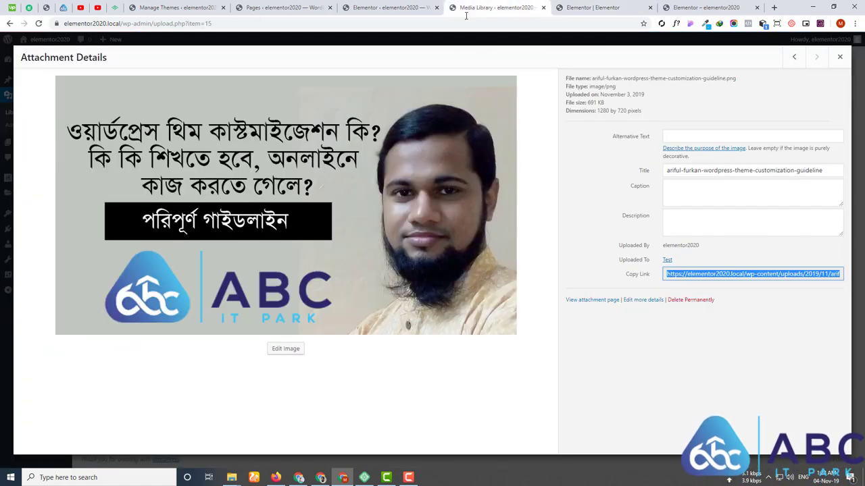
pyautogui.click(839, 58)
# Try Enable for the Enable SVG Uploads setting in Elementor's Advanced settings and return it to Disable.
pyautogui.click(392, 7)
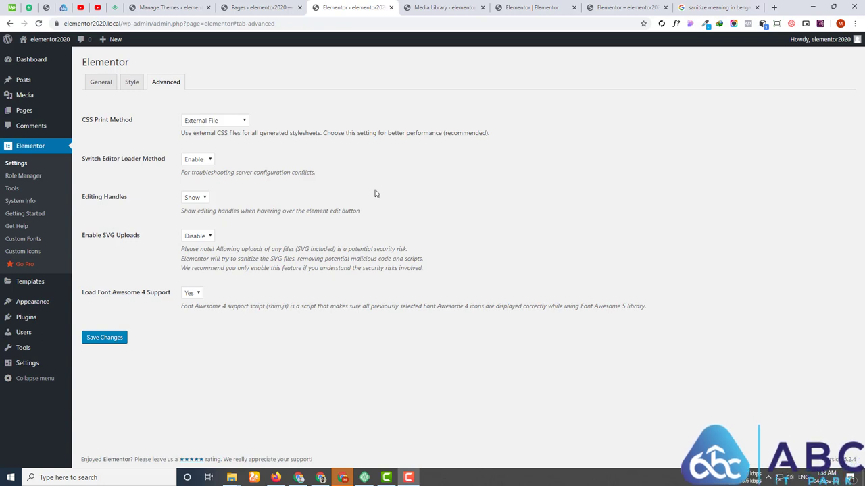
pyautogui.click(198, 236)
pyautogui.click(194, 255)
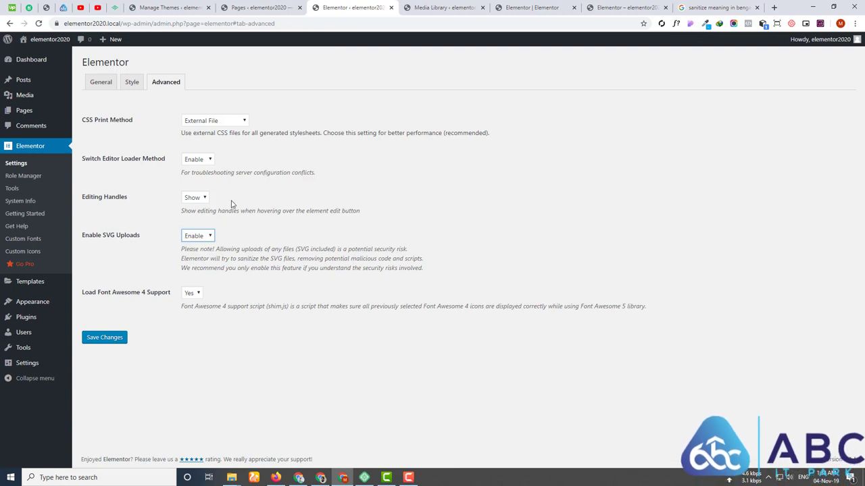
pyautogui.click(207, 238)
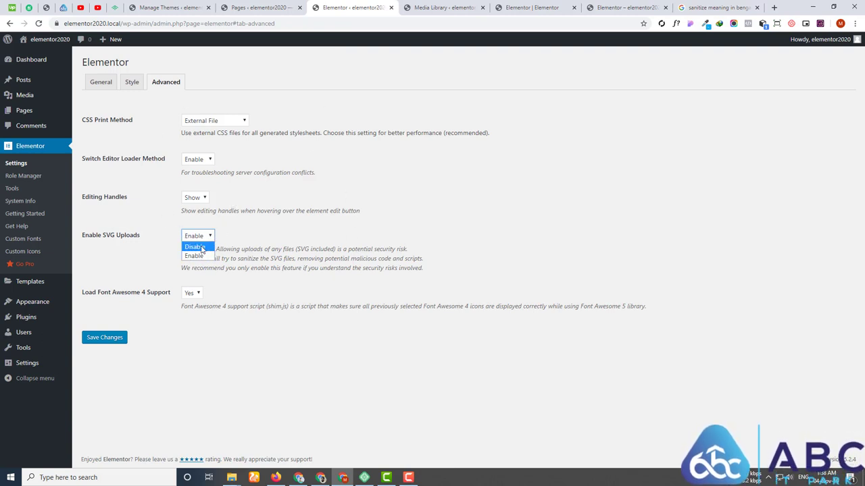
pyautogui.click(196, 248)
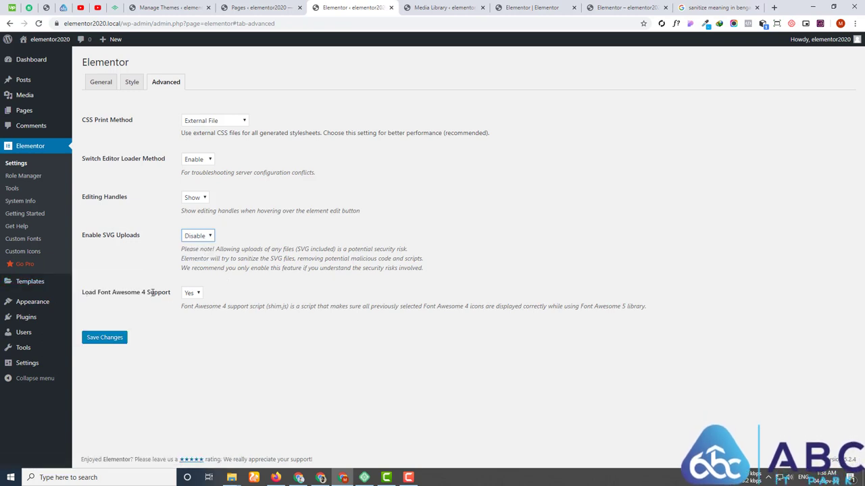
# Try No for Load Font Awesome 4 Support and return it to Yes.
pyautogui.click(191, 296)
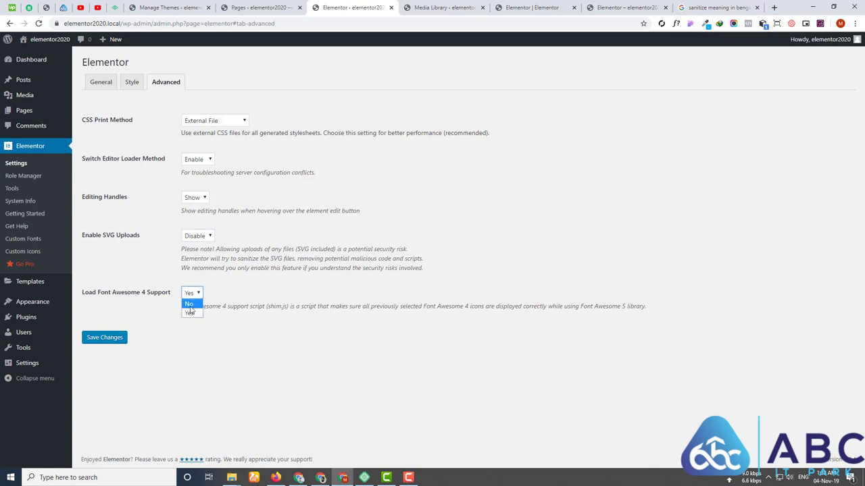
pyautogui.click(188, 307)
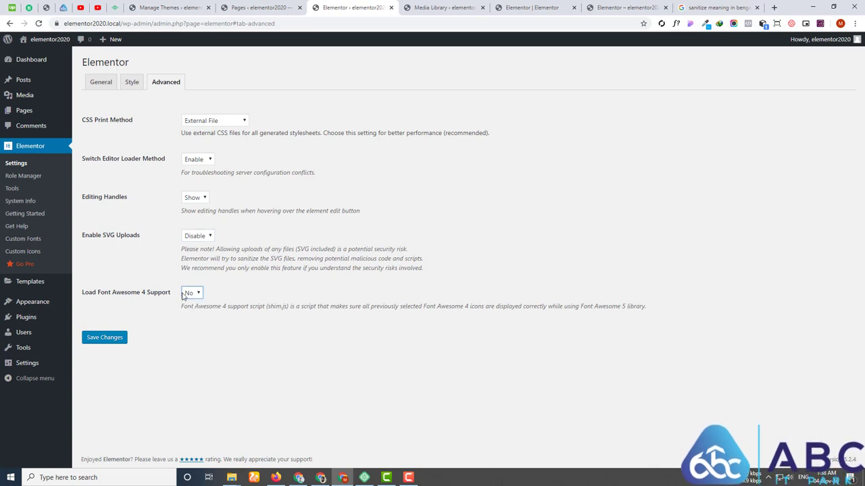
pyautogui.click(189, 294)
pyautogui.click(190, 314)
# Look over the page editor and check the Load Font Awesome 4 Support setting, leaving Yes selected.
pyautogui.click(533, 7)
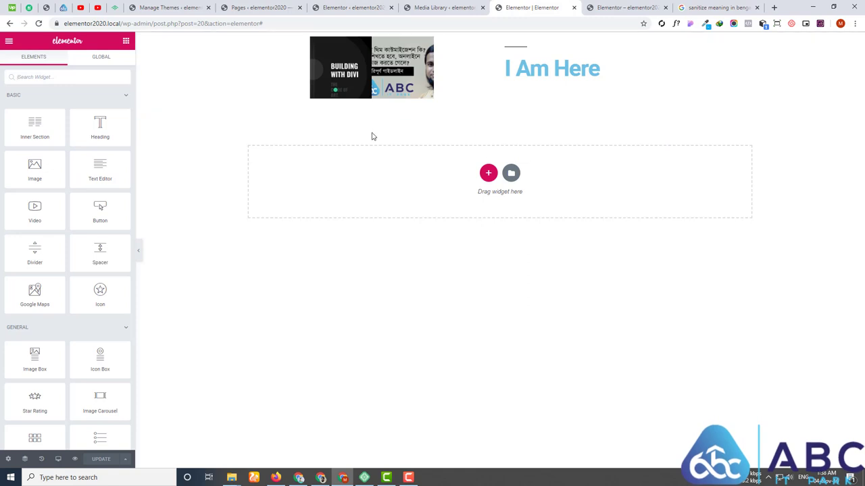
pyautogui.click(426, 6)
pyautogui.click(382, 6)
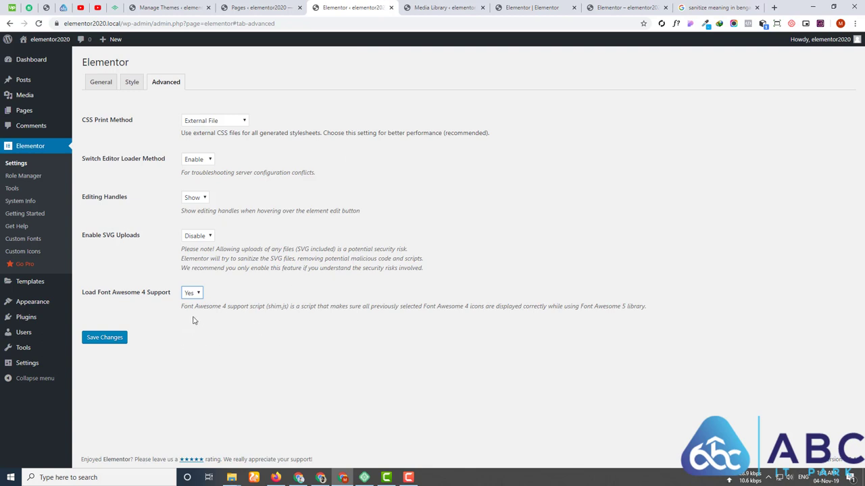
pyautogui.click(194, 296)
pyautogui.click(187, 313)
pyautogui.click(553, 7)
pyautogui.click(362, 5)
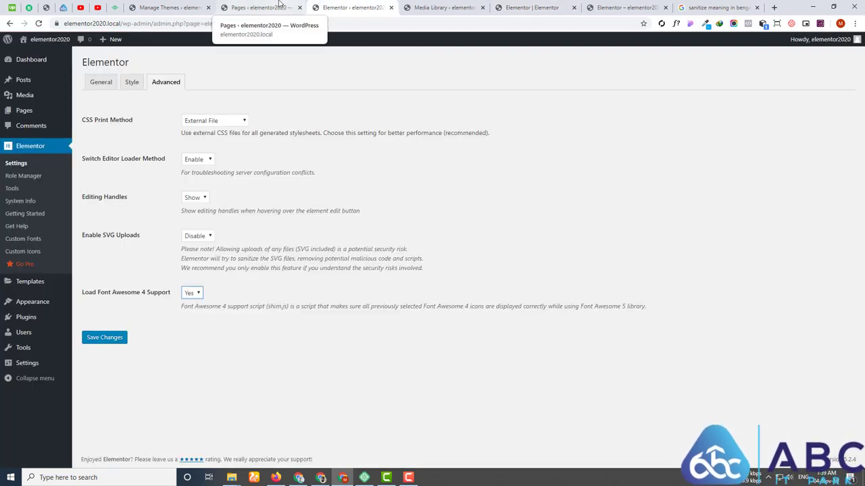
# Confirm Yes for Load Font Awesome 4 Support and save the Advanced settings.
pyautogui.click(191, 294)
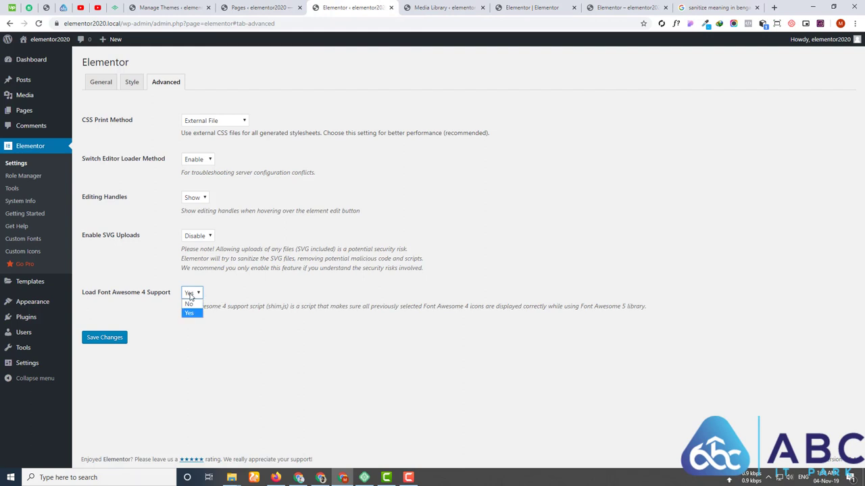
pyautogui.click(191, 314)
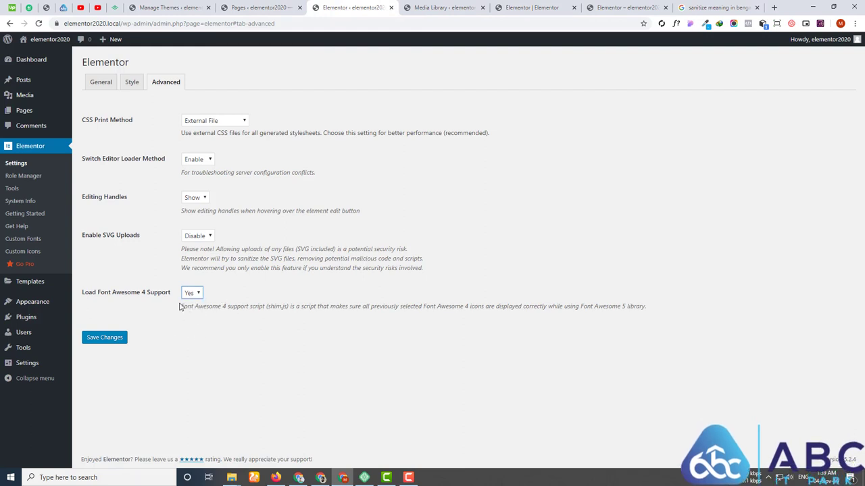
pyautogui.click(104, 337)
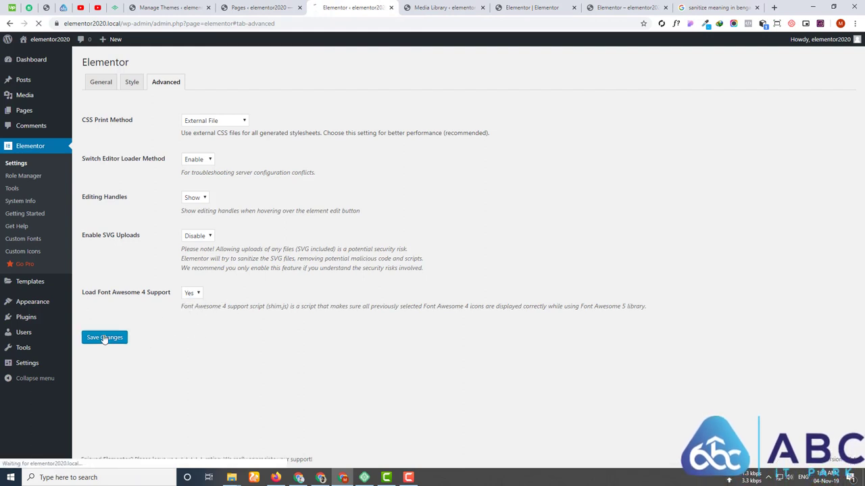